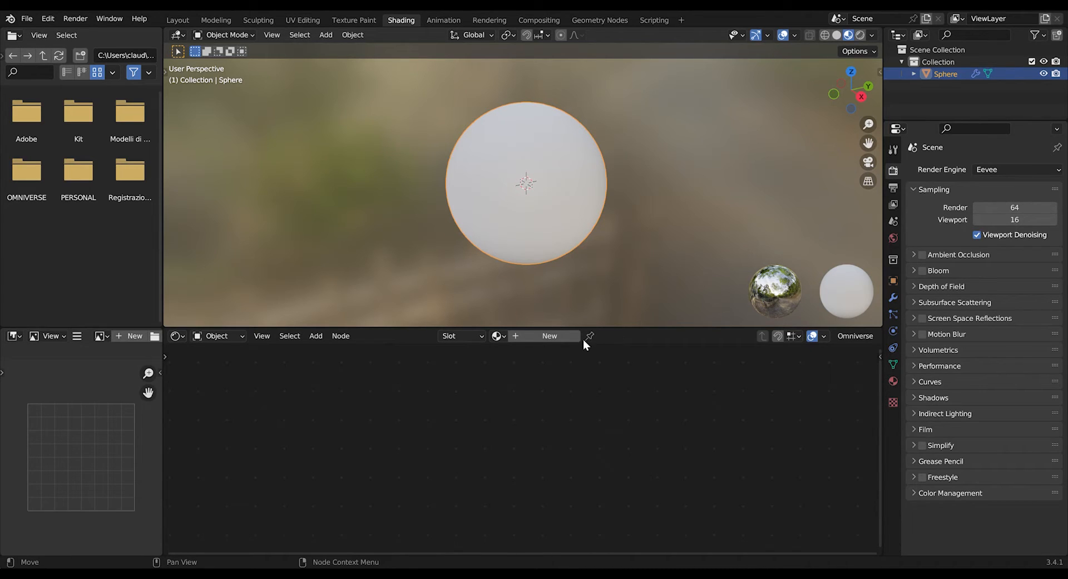
Create a new material for the sphere and set the Principled BSDF's Metallic value to 1.0.
click(551, 337)
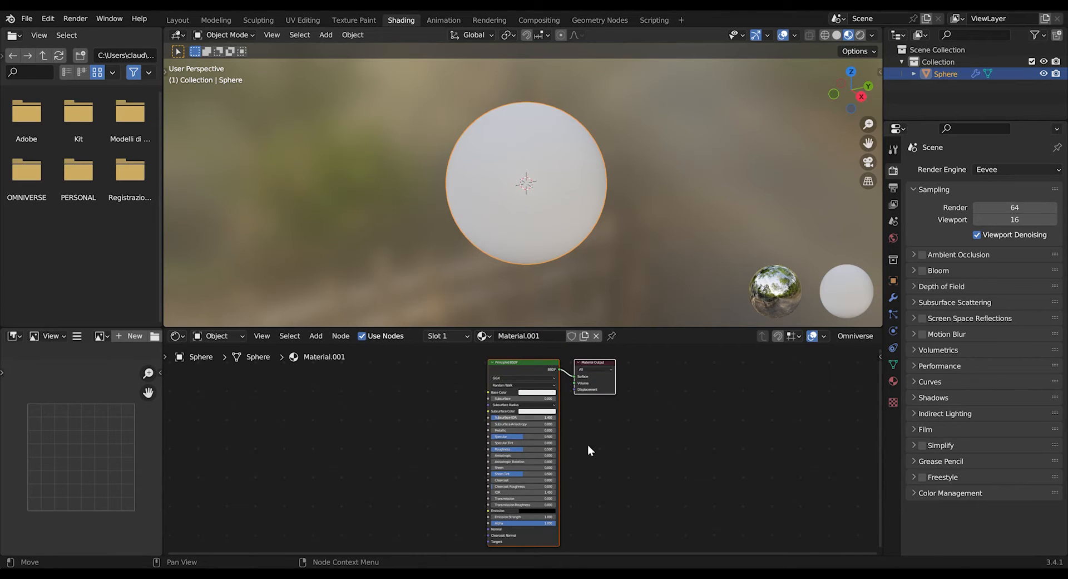
scroll(590, 450, up, 4)
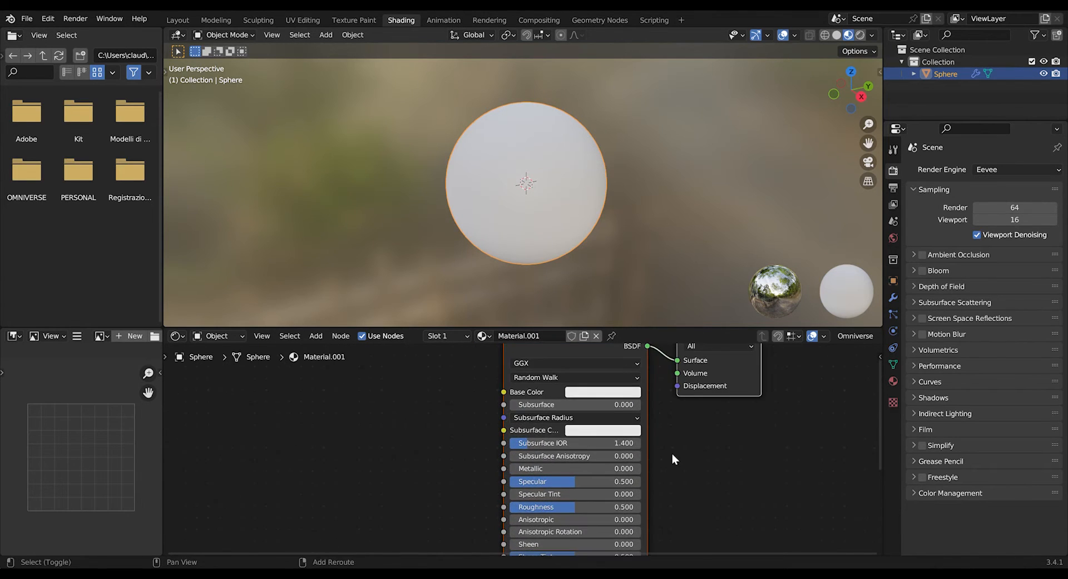
middle_drag(672, 453, 612, 405)
drag(572, 419, 707, 419)
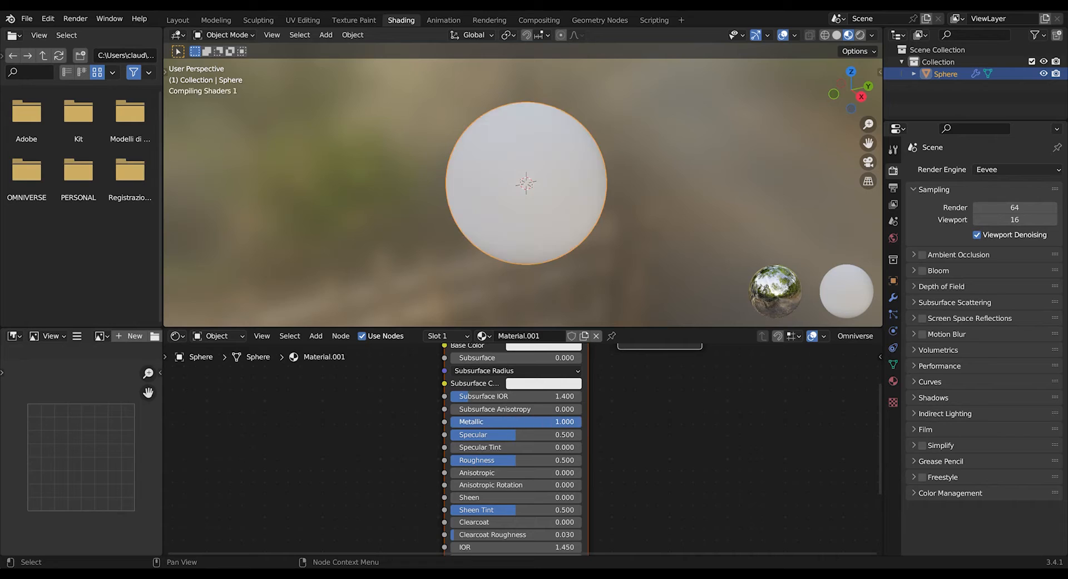
Try a Roughness of 0 on the Principled BSDF.
click(544, 460)
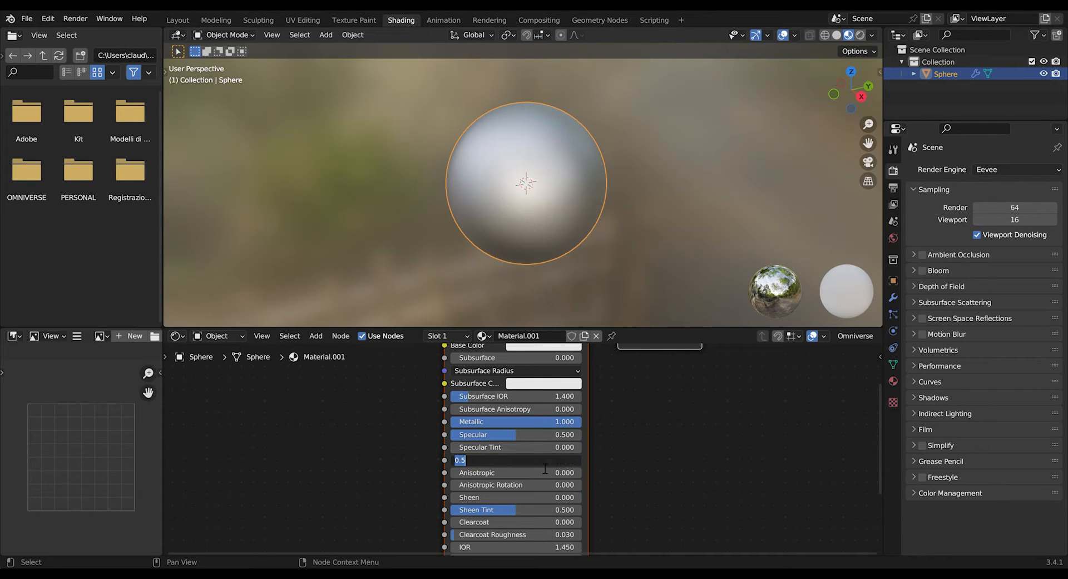
text(0)
key(Return)
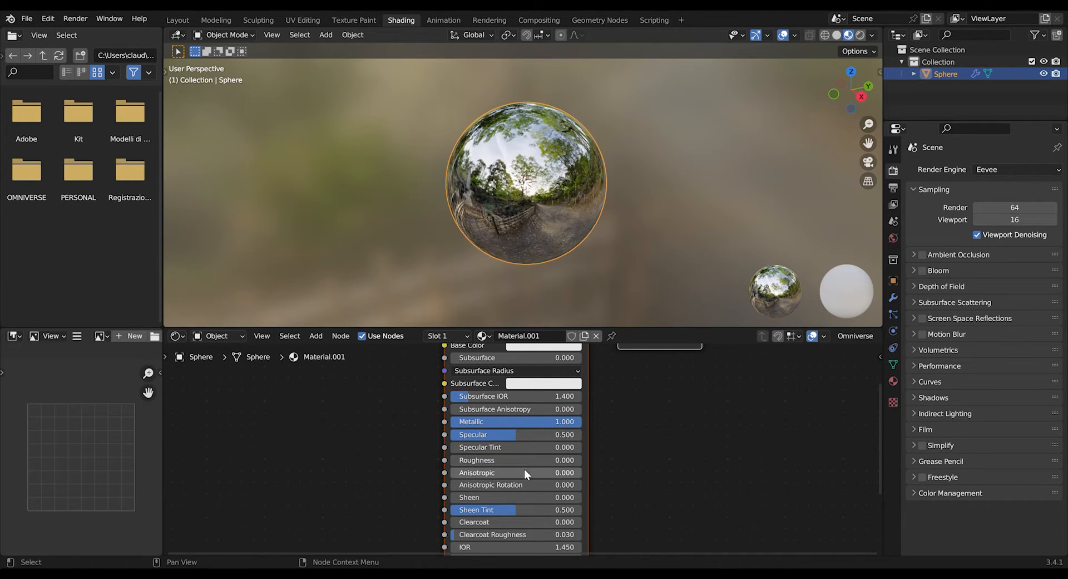
click(536, 461)
text(0.0)
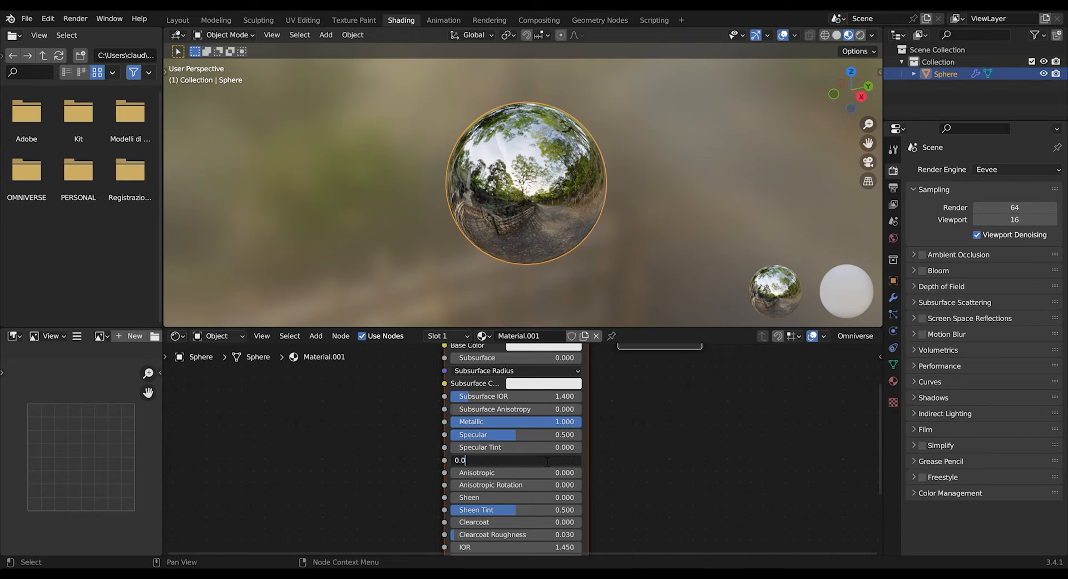
key(Return)
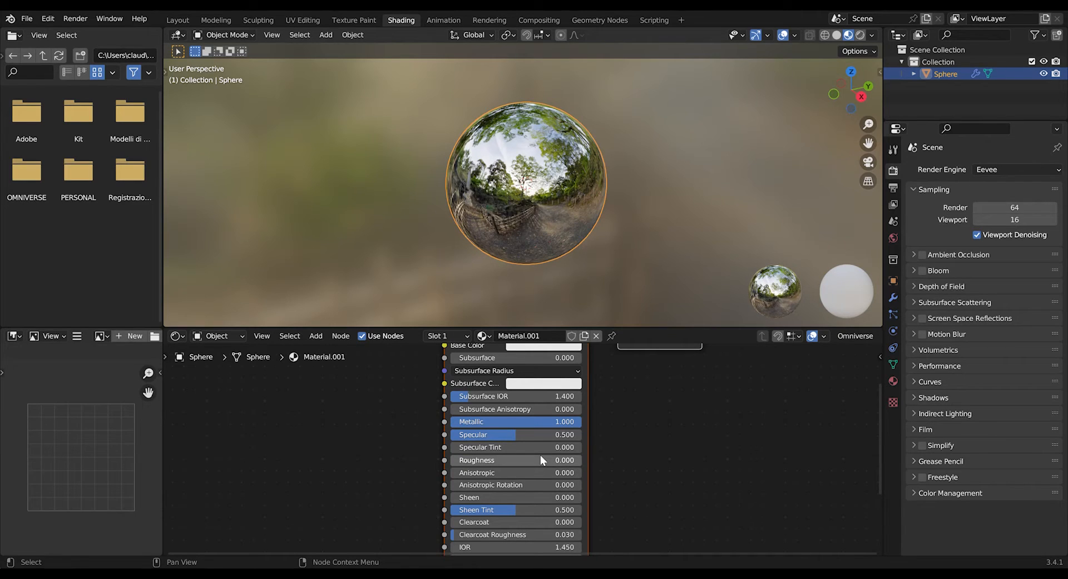
Set the Principled BSDF's Roughness to 0.2.
click(541, 458)
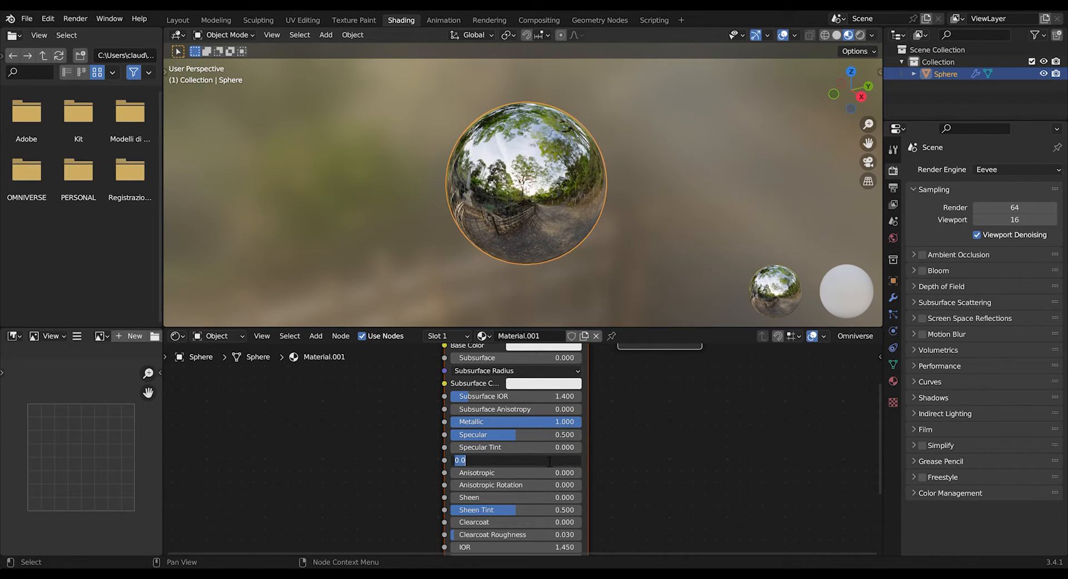
text(0.2)
key(Return)
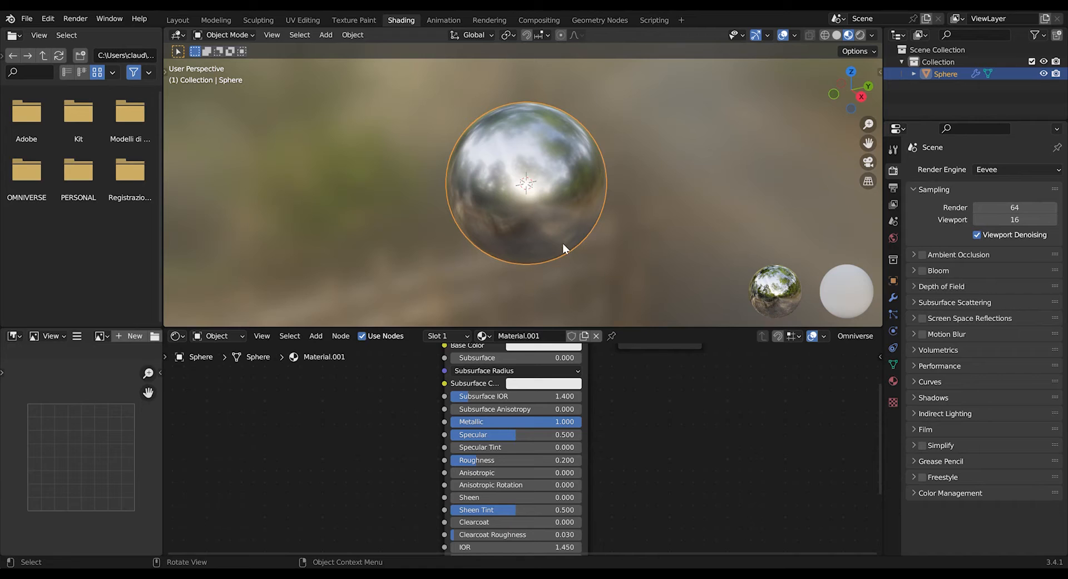
Add a Noise Texture node in the empty space before the Principled BSDF.
middle_drag(667, 411, 740, 477)
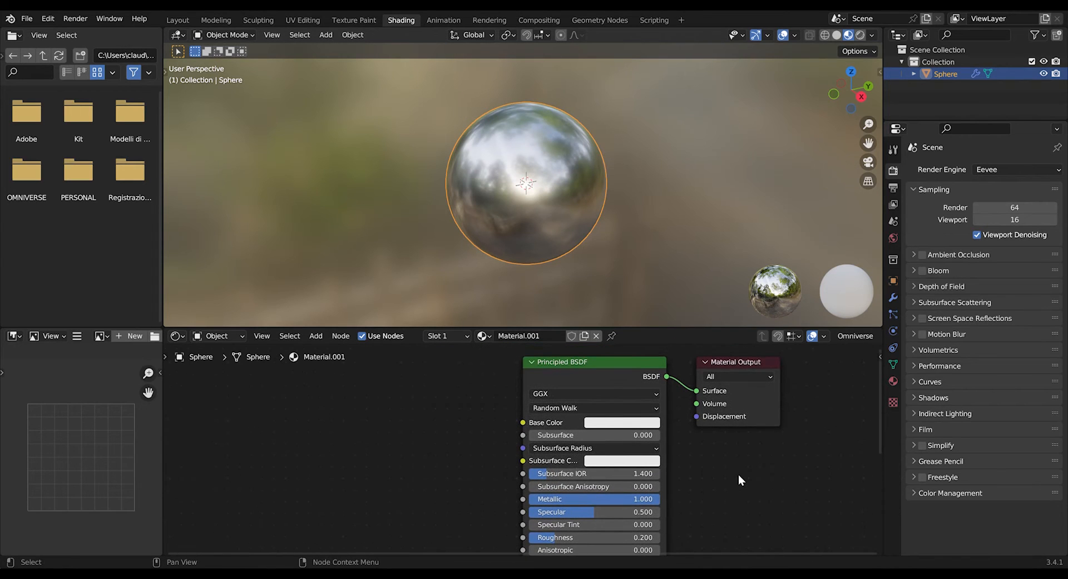
click(591, 374)
scroll(481, 391, down, 4)
middle_drag(493, 448, 569, 389)
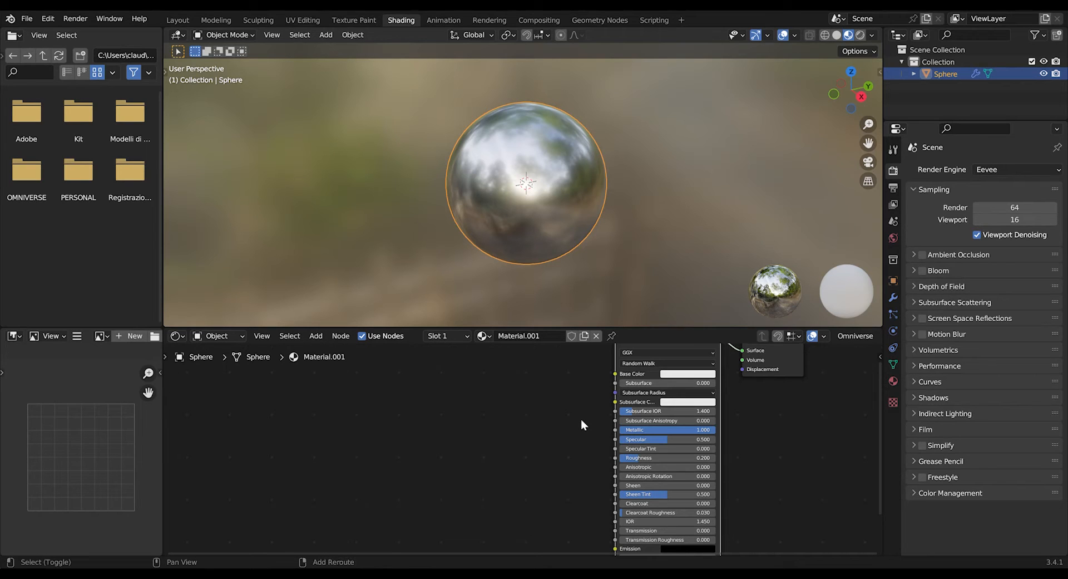
key(shift+a)
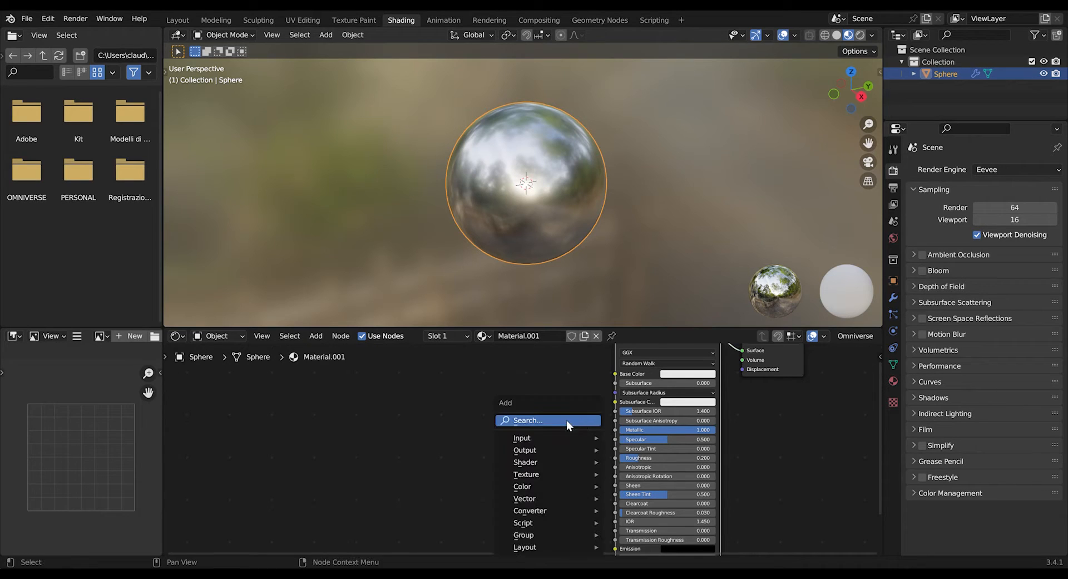
text(noise)
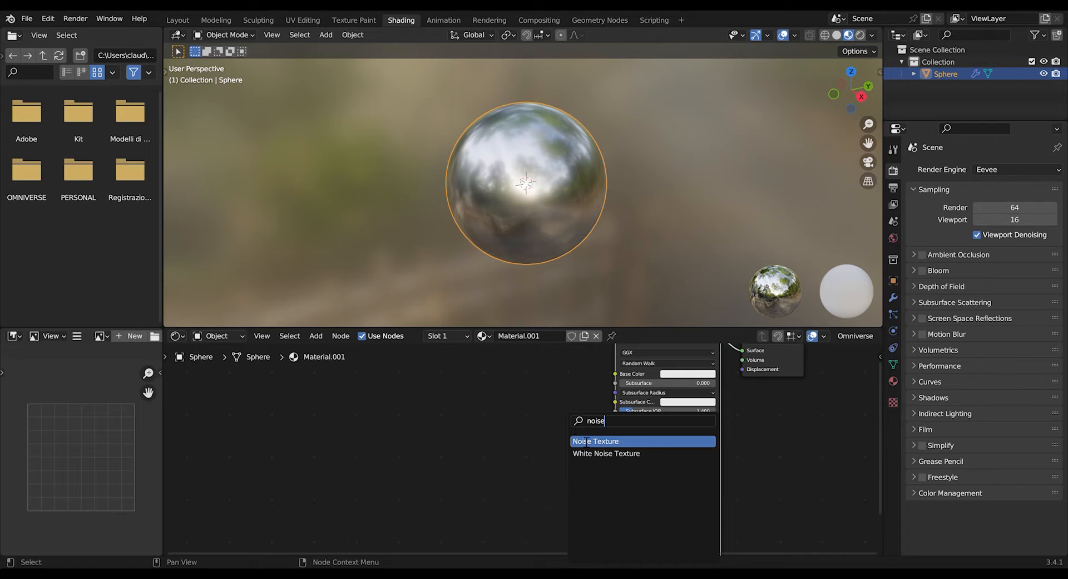
key(Return)
click(479, 403)
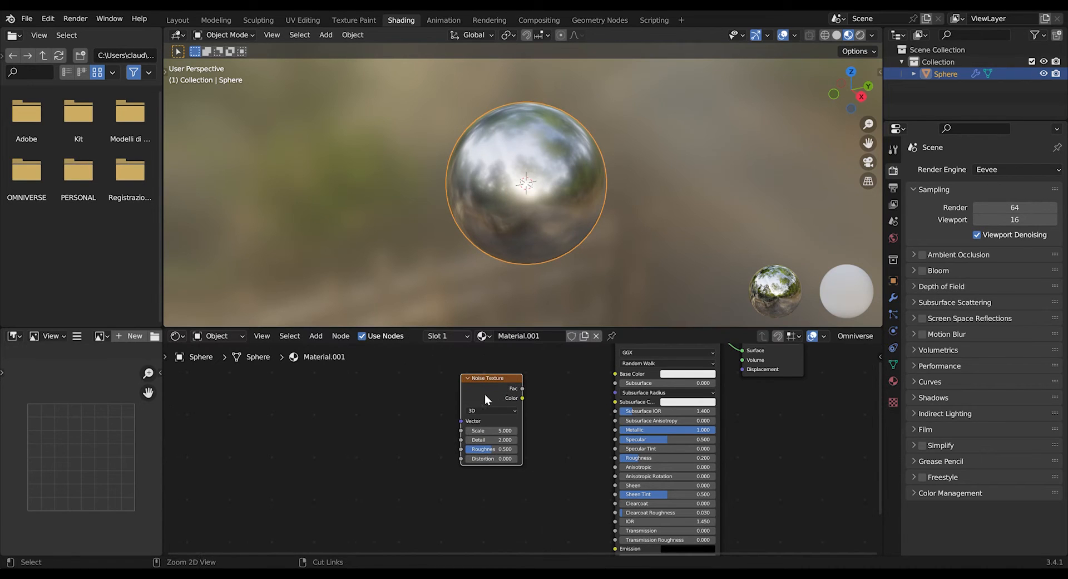
Add linked Texture Coordinate and Mapping nodes to the Noise Texture and connect its Fac output to the Principled BSDF's Base Color.
key(ctrl+t)
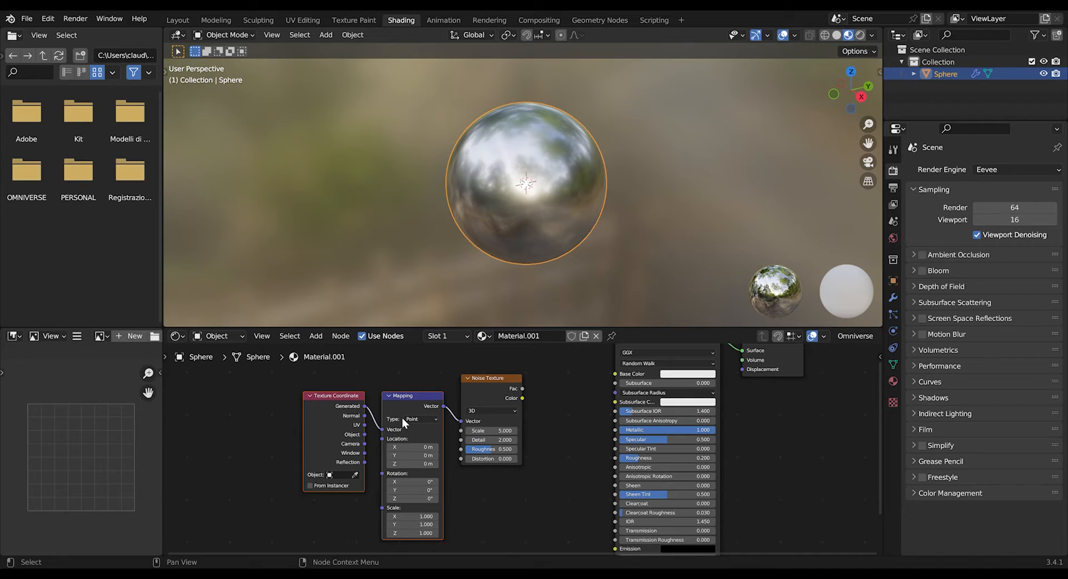
click(522, 391)
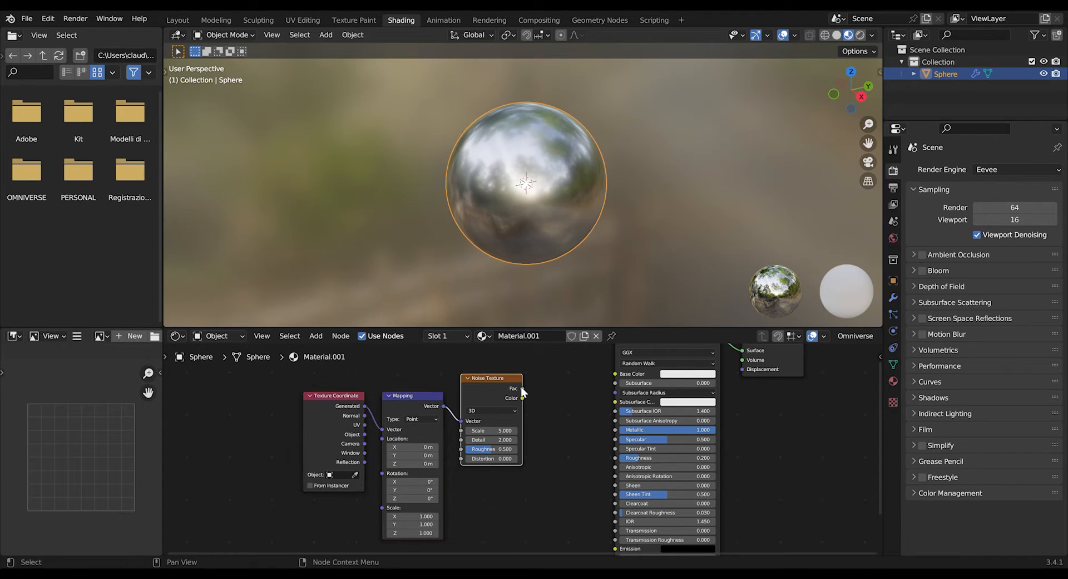
drag(522, 389, 615, 403)
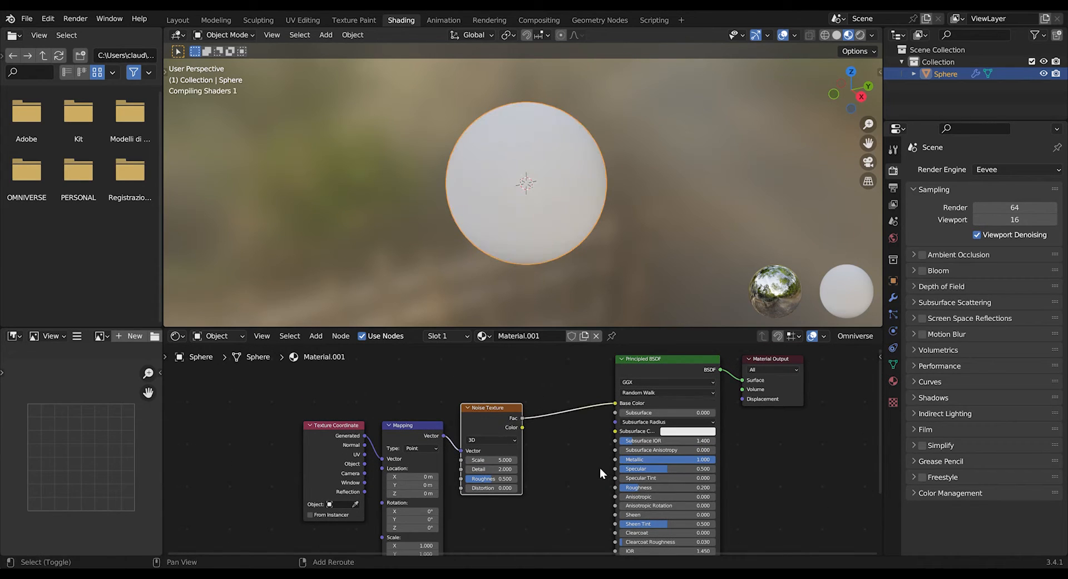
Rearrange the Noise Texture, Mapping and Texture Coordinate nodes into a tidy chain before the Principled BSDF.
middle_drag(600, 466, 557, 468)
scroll(538, 472, up, 2)
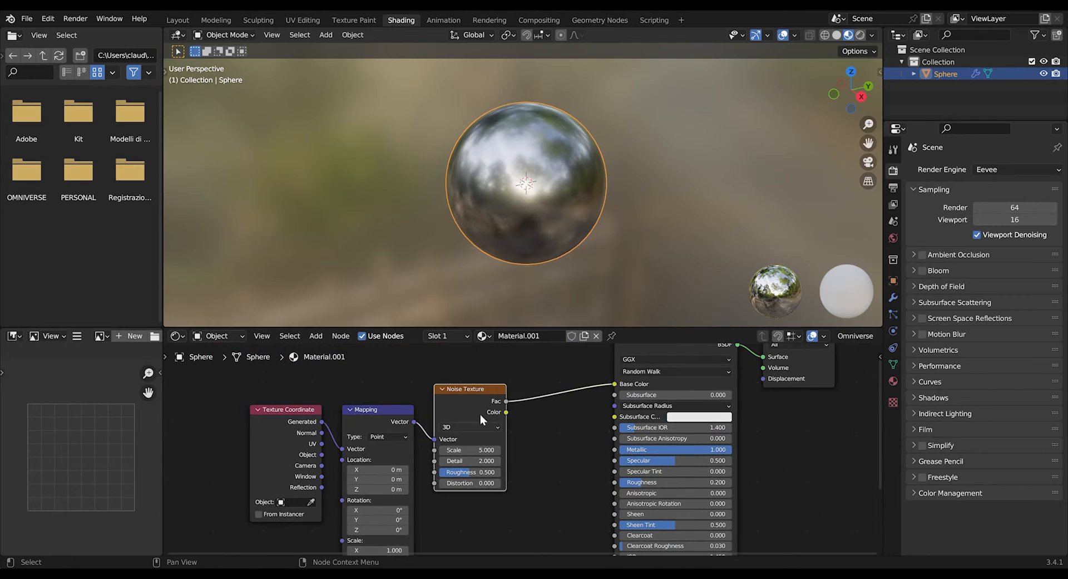
drag(482, 392, 541, 379)
drag(378, 419, 429, 425)
drag(304, 409, 328, 442)
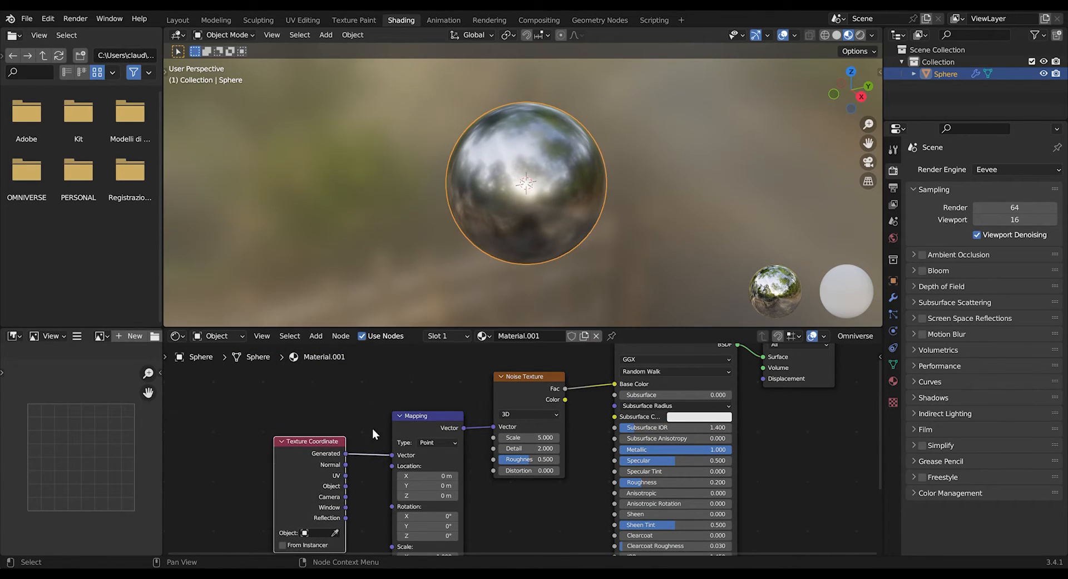
shift+middle_drag(415, 429, 455, 439)
scroll(449, 409, down, 2)
shift+middle_drag(543, 419, 458, 434)
drag(513, 371, 492, 379)
Preview the Noise Texture directly on the sphere and set its Scale to 125.
click(487, 396)
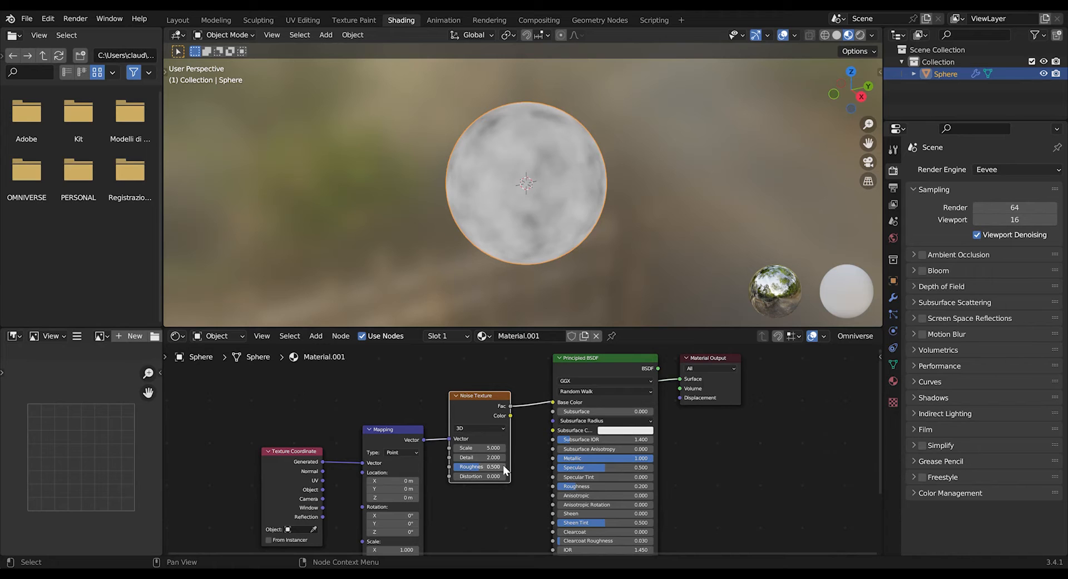
scroll(515, 454, up, 4)
click(454, 451)
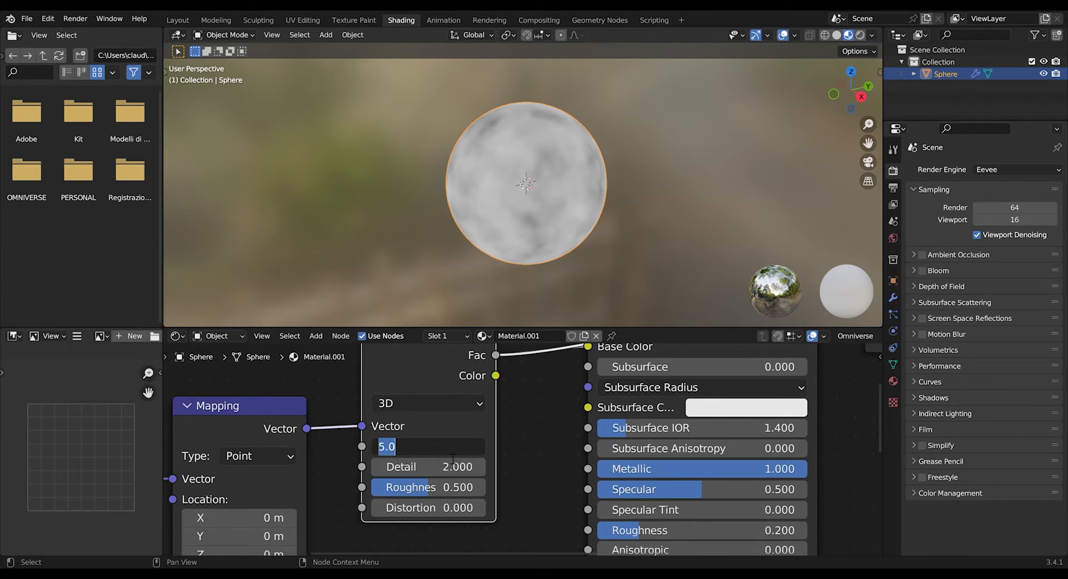
text(125)
key(Return)
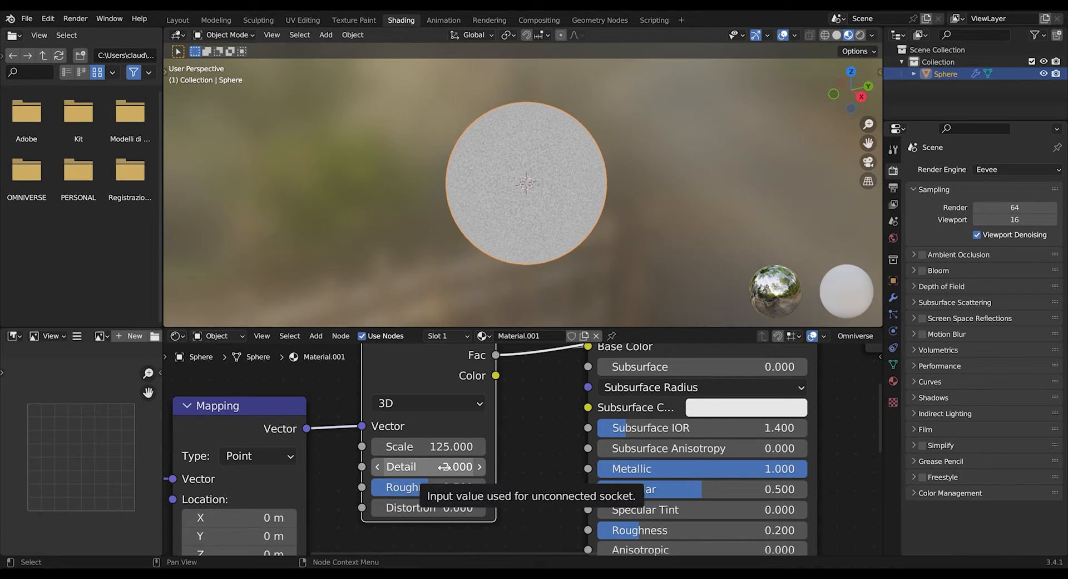
Set the Noise Texture's Detail to 15 and its Roughness to 0.815.
click(445, 468)
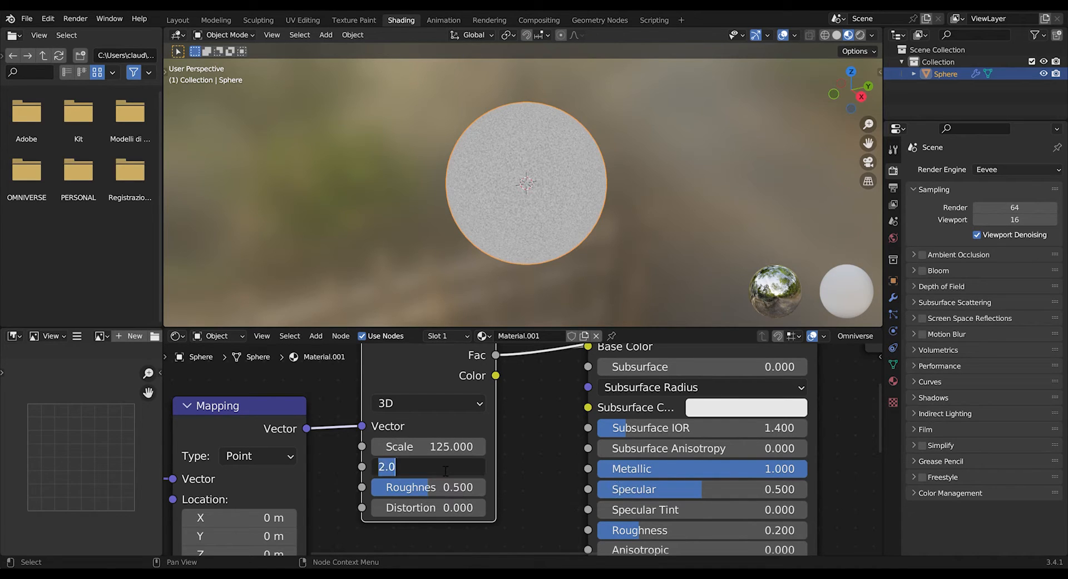
text(15)
key(Return)
scroll(531, 233, up, 5)
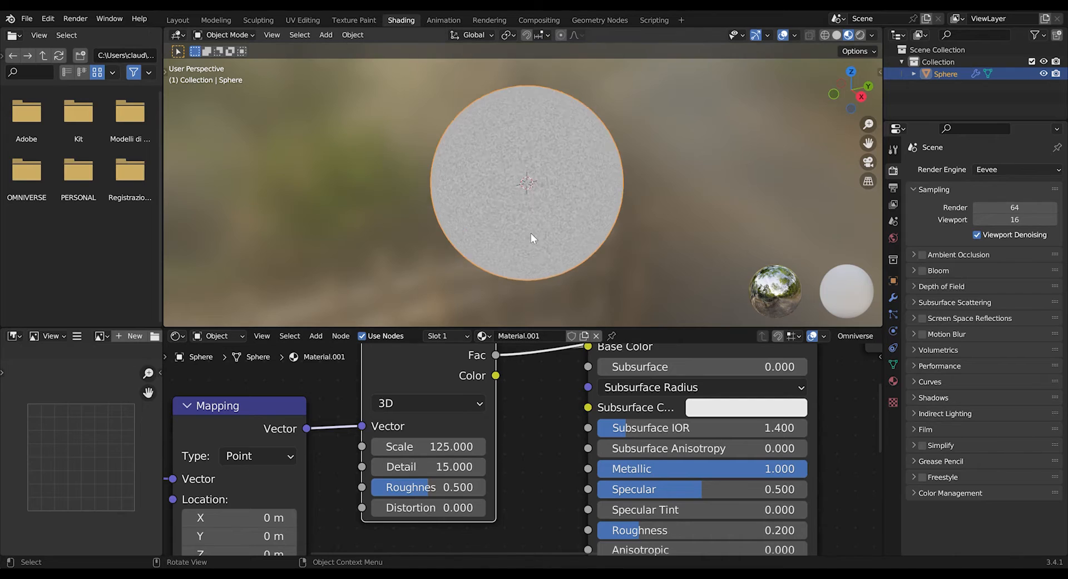
double_click(458, 487)
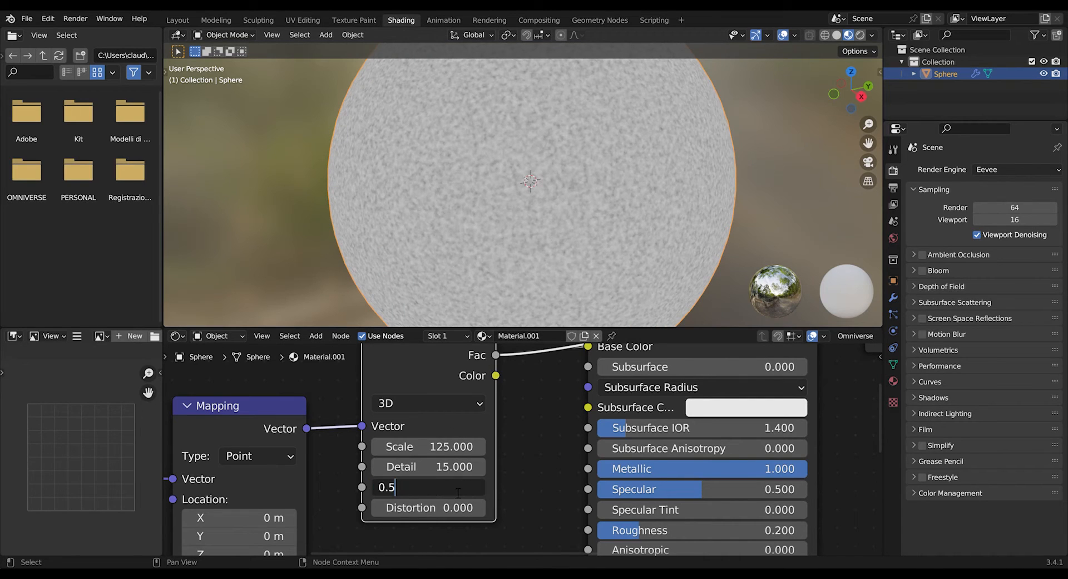
key(BackSpace)
text(815)
key(Return)
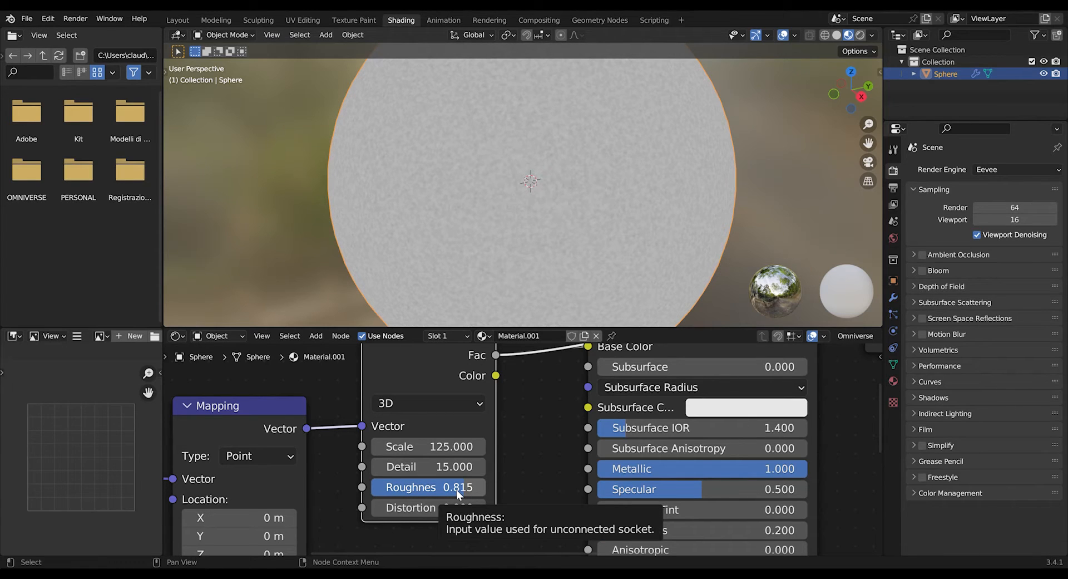
Move the three texture nodes away from the Principled BSDF and reconnect its BSDF output to the Material Output's Surface.
scroll(485, 452, down, 3)
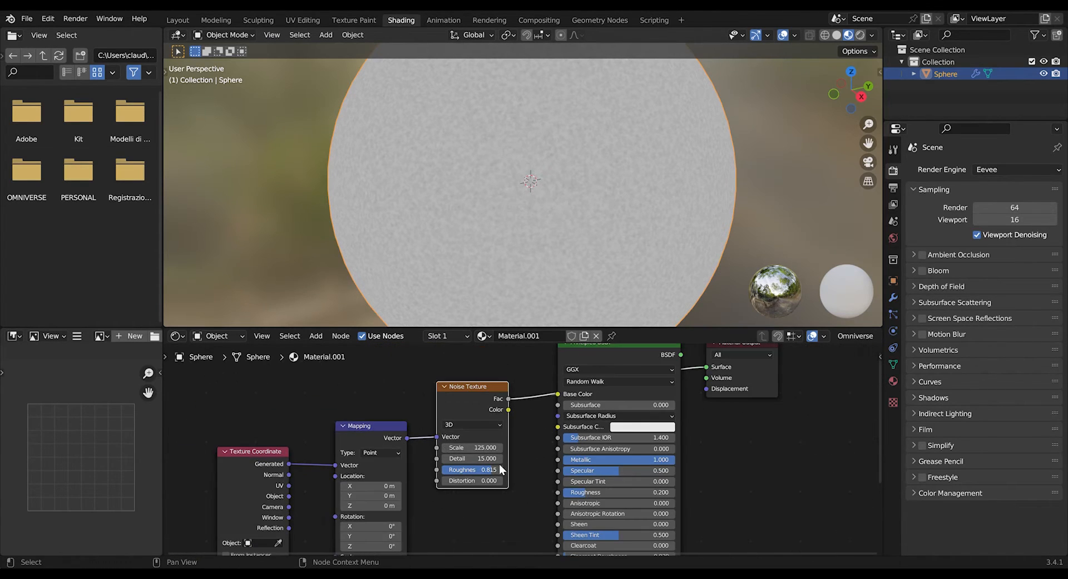
shift+middle_drag(509, 473, 450, 464)
scroll(516, 439, down, 1)
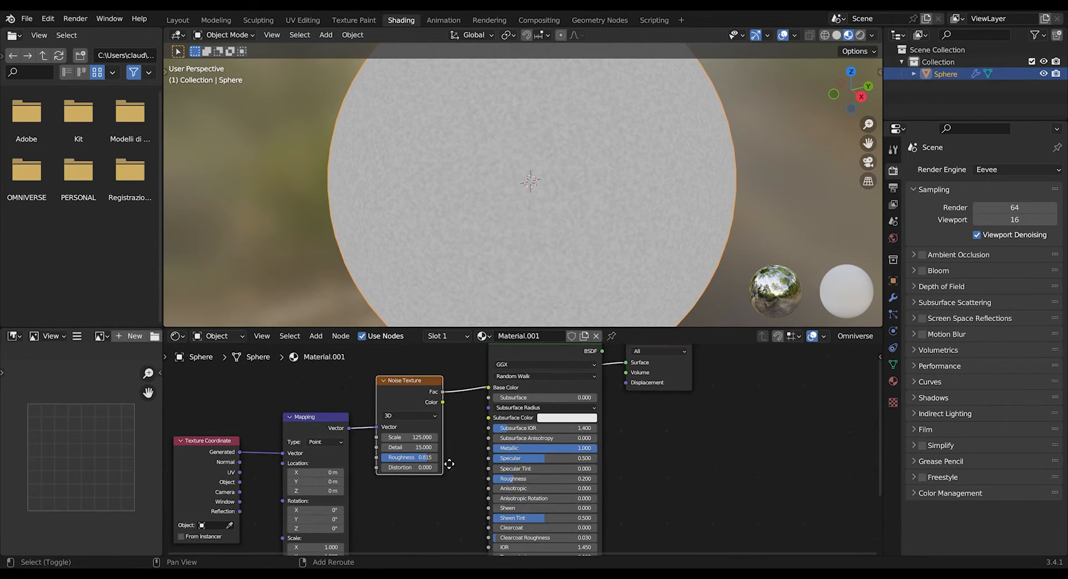
scroll(449, 463, down, 3)
drag(486, 379, 276, 523)
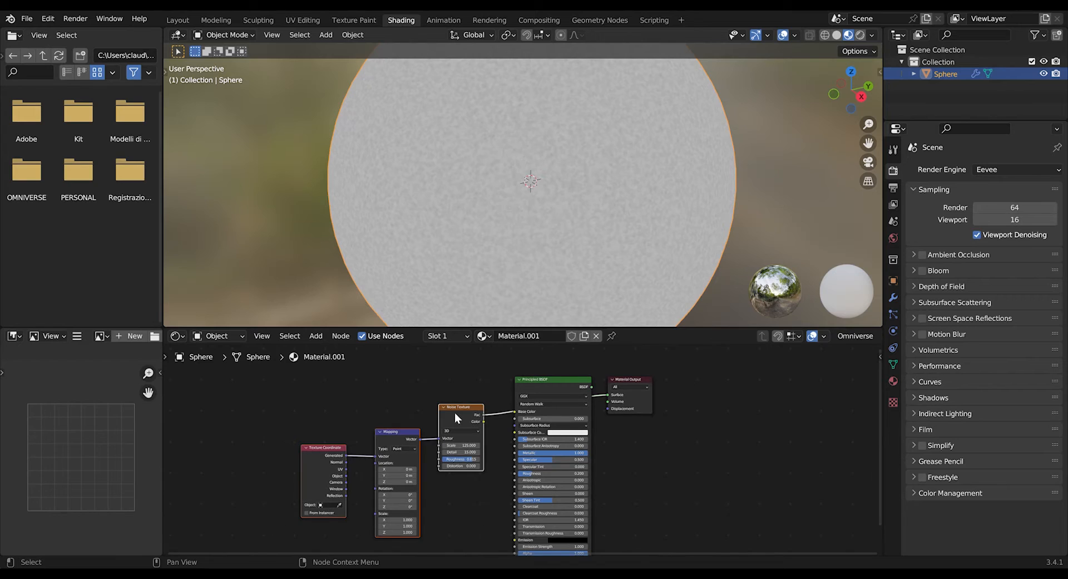
drag(455, 412, 313, 408)
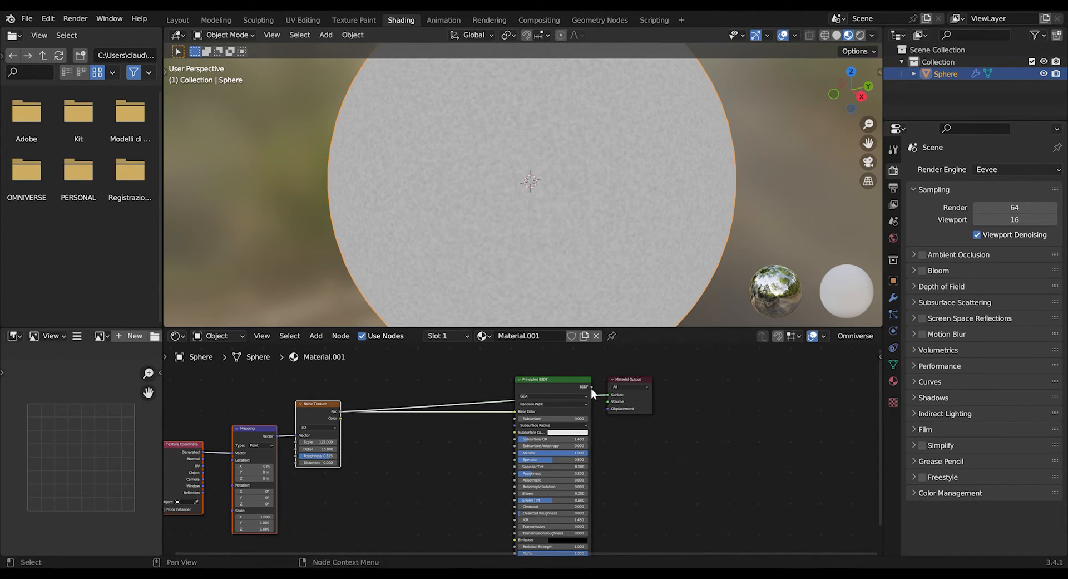
drag(592, 386, 608, 394)
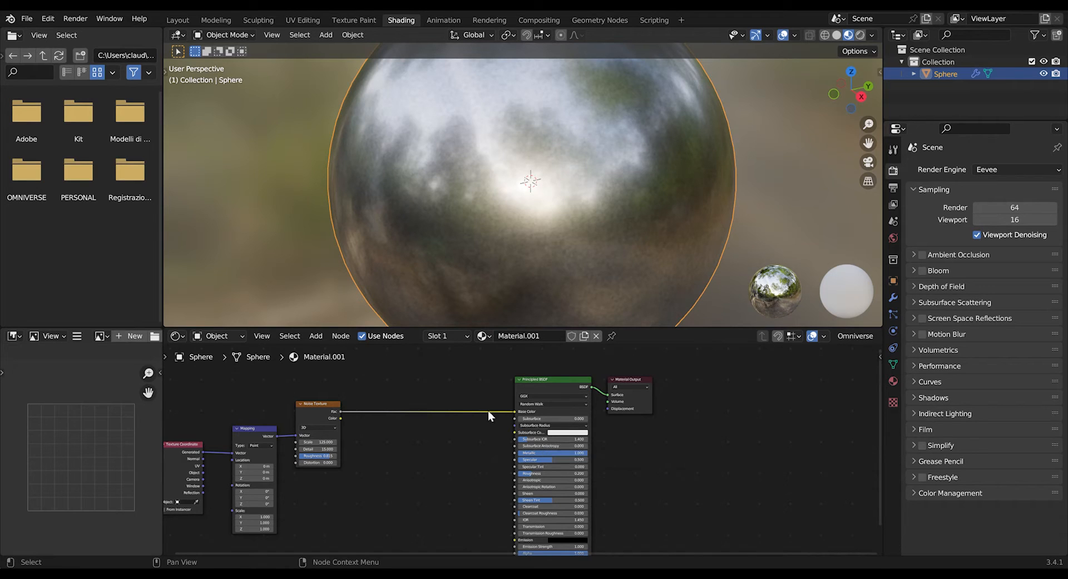
Insert a ColorRamp node on the link between the Noise Texture's Fac output and the Base Color.
key(shift+a)
text(color)
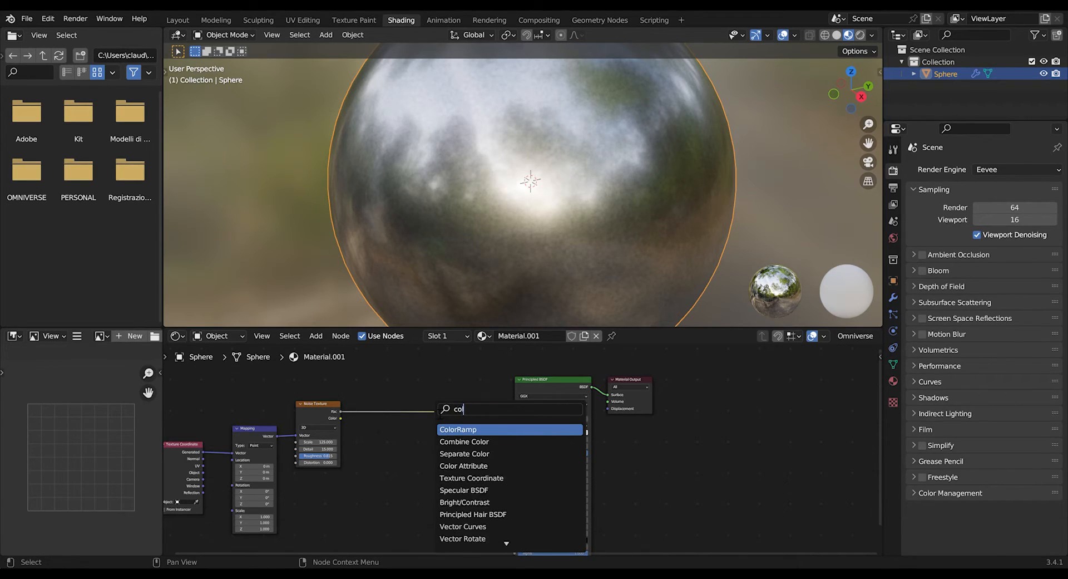
key(Return)
click(433, 414)
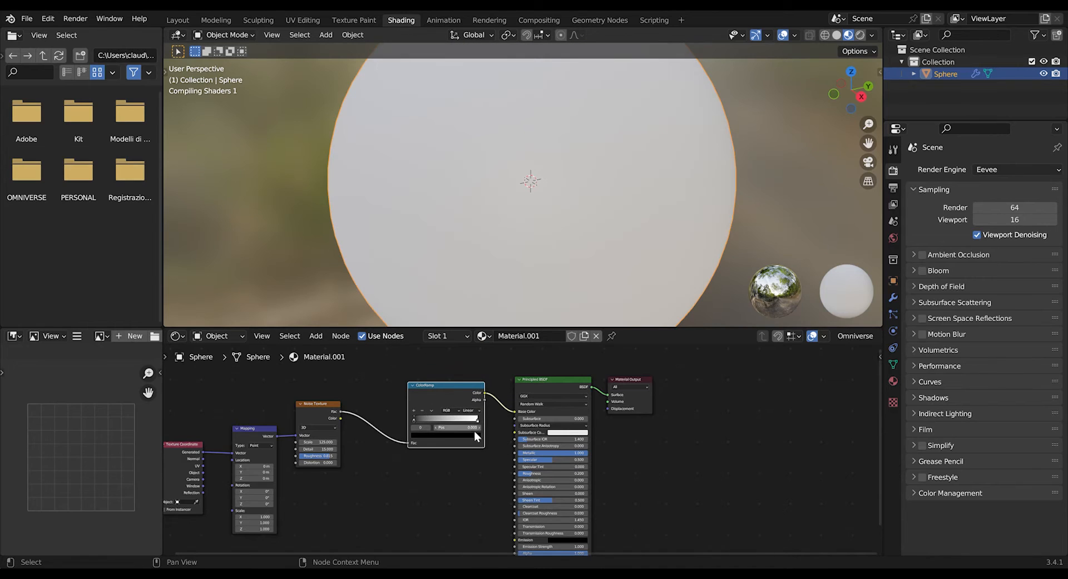
Swap the ColorRamp's stops so white sits at position 0 and black at the opposite end.
scroll(462, 440, up, 2)
scroll(372, 442, up, 3)
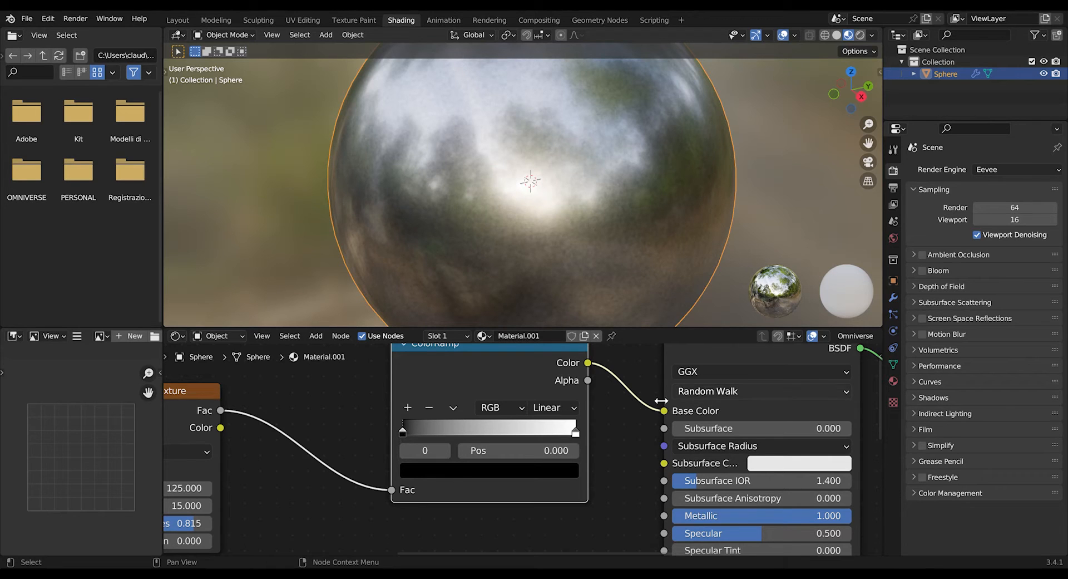
drag(575, 433, 490, 433)
drag(412, 434, 592, 430)
drag(492, 437, 375, 432)
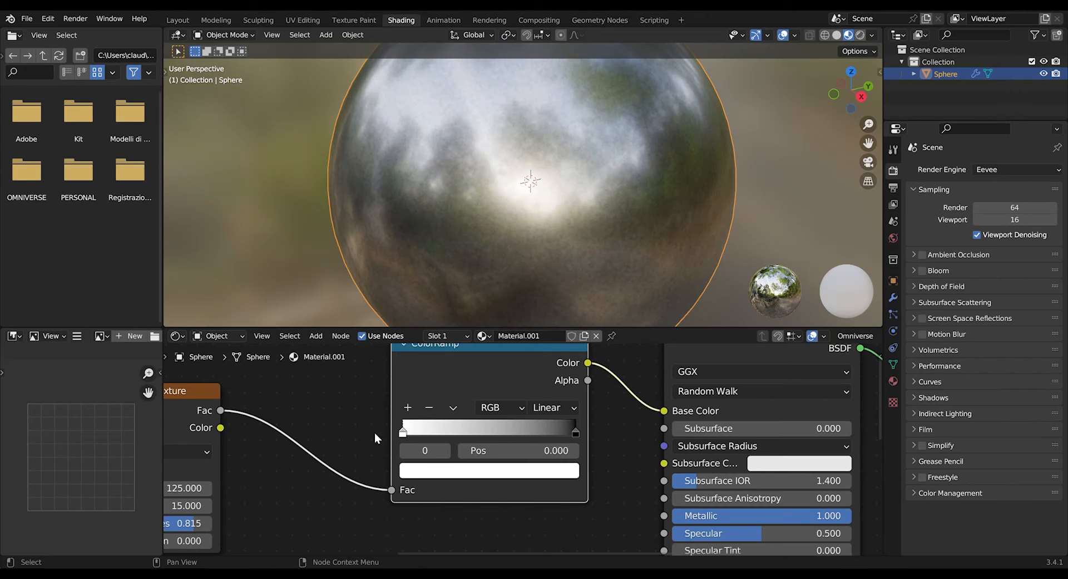
Color the ColorRamp's stop at position 0 light peach, with Hue 0.055, Saturation about 0.45 and Value 1.000.
click(449, 471)
mouse_move(536, 245)
mouse_down()
mouse_move(536, 263)
mouse_move(536, 243)
mouse_up()
drag(465, 302, 462, 313)
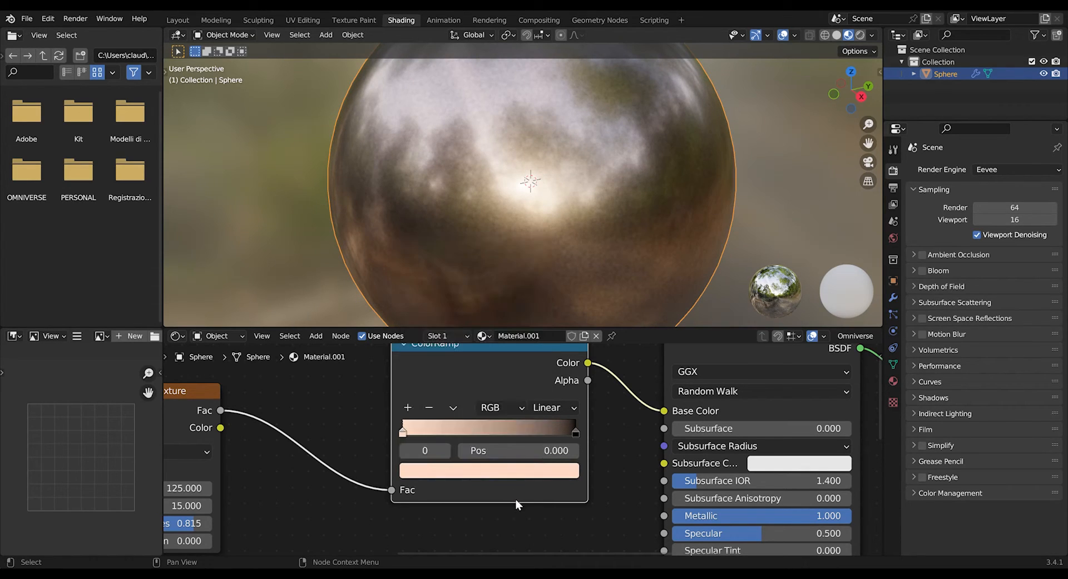
Color the ColorRamp's stop at position 1 a saturated reddish brown with a Value of 0.211.
click(575, 431)
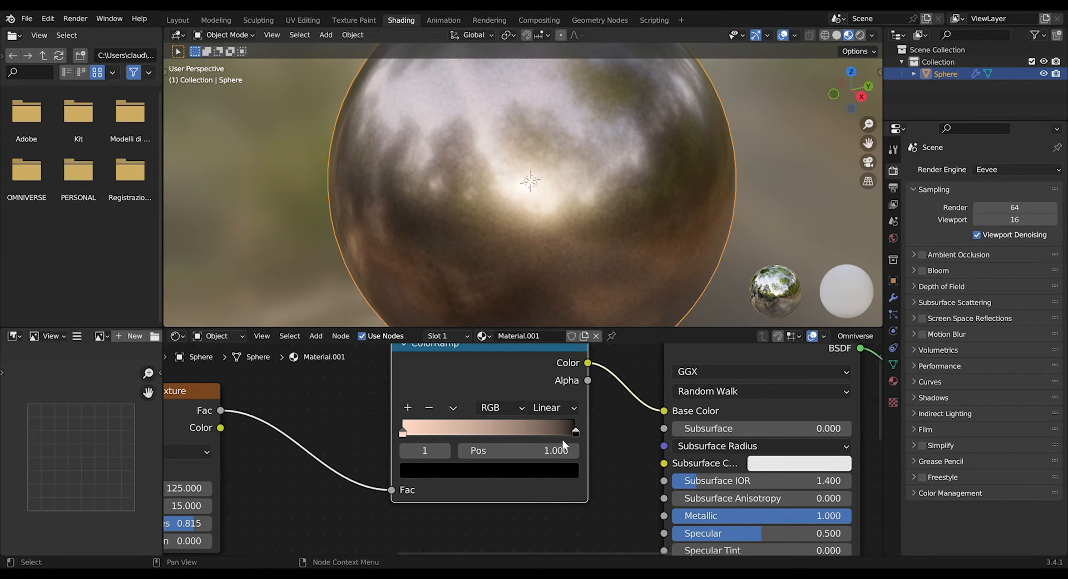
click(556, 469)
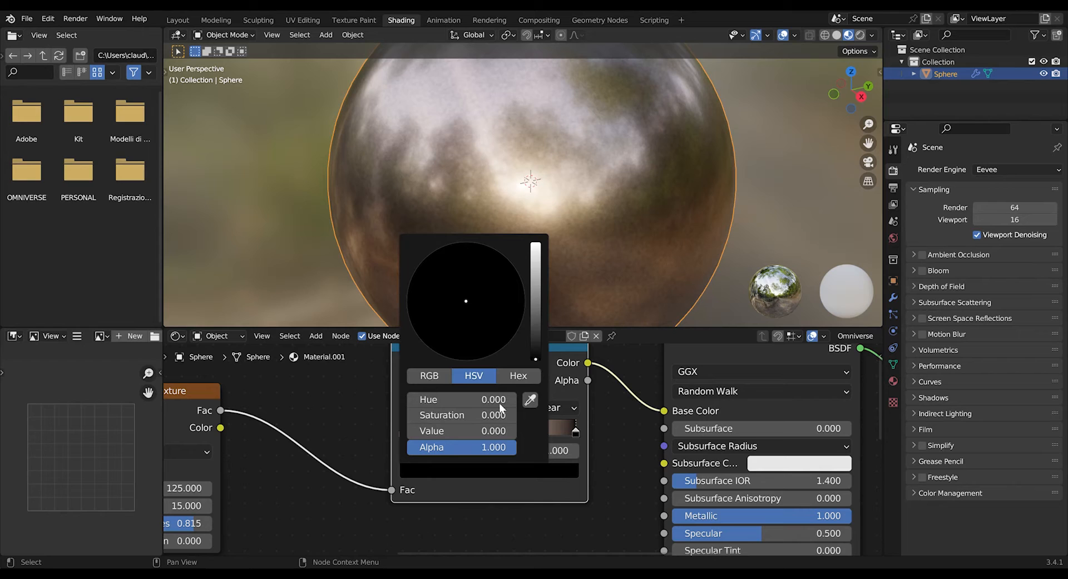
drag(538, 358, 536, 301)
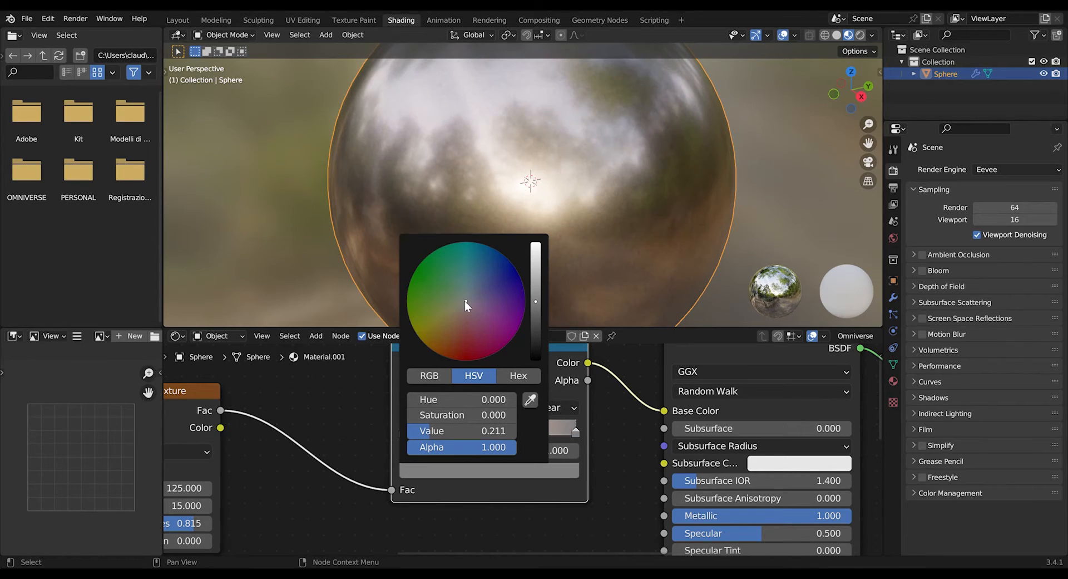
drag(466, 301, 461, 317)
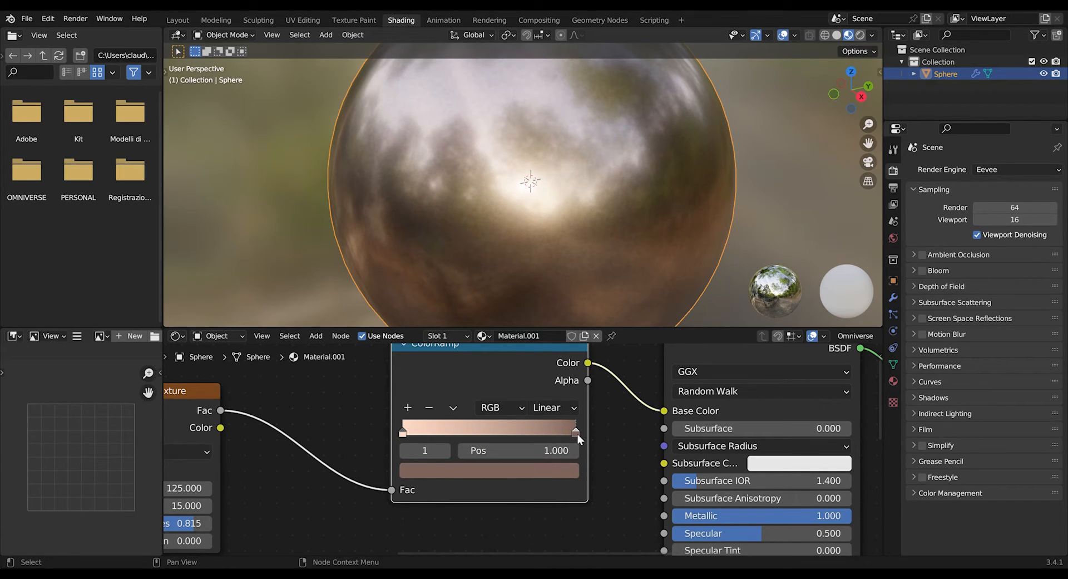
click(565, 468)
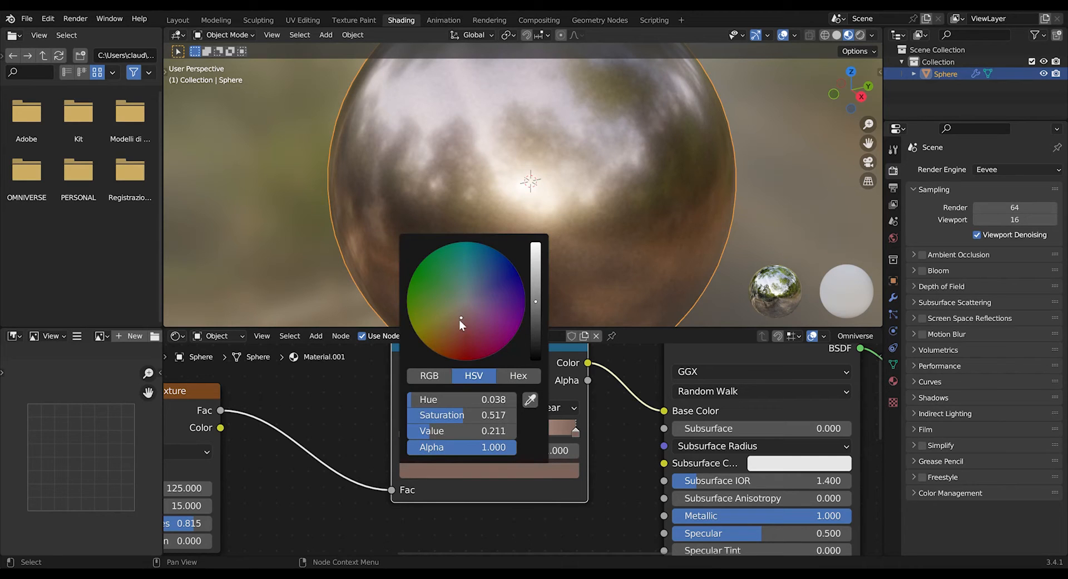
drag(459, 319, 459, 332)
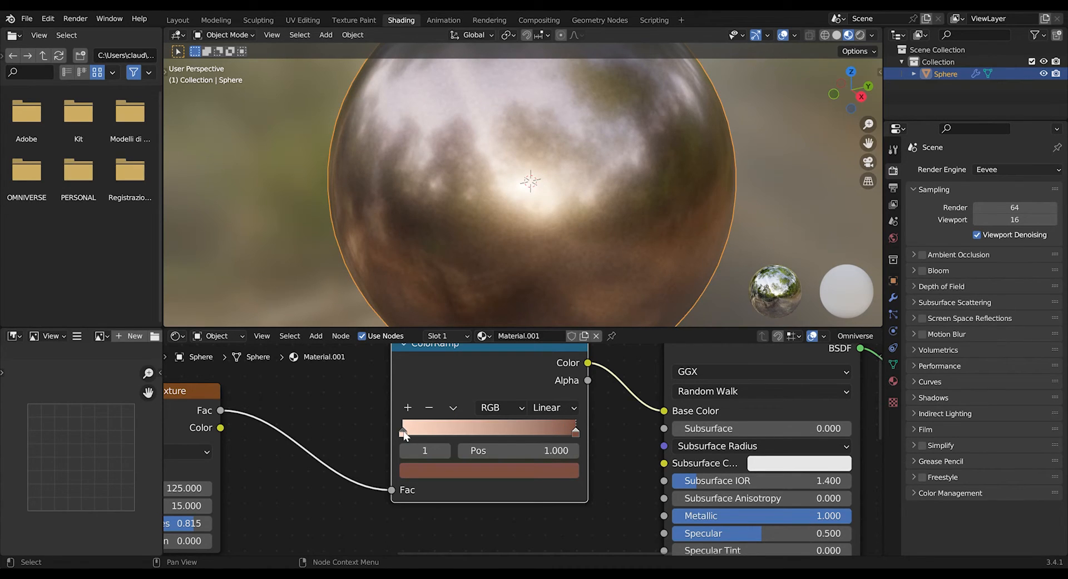
Darken the ColorRamp's peach stop at position 0 to a Value of 0.610.
click(404, 432)
click(442, 472)
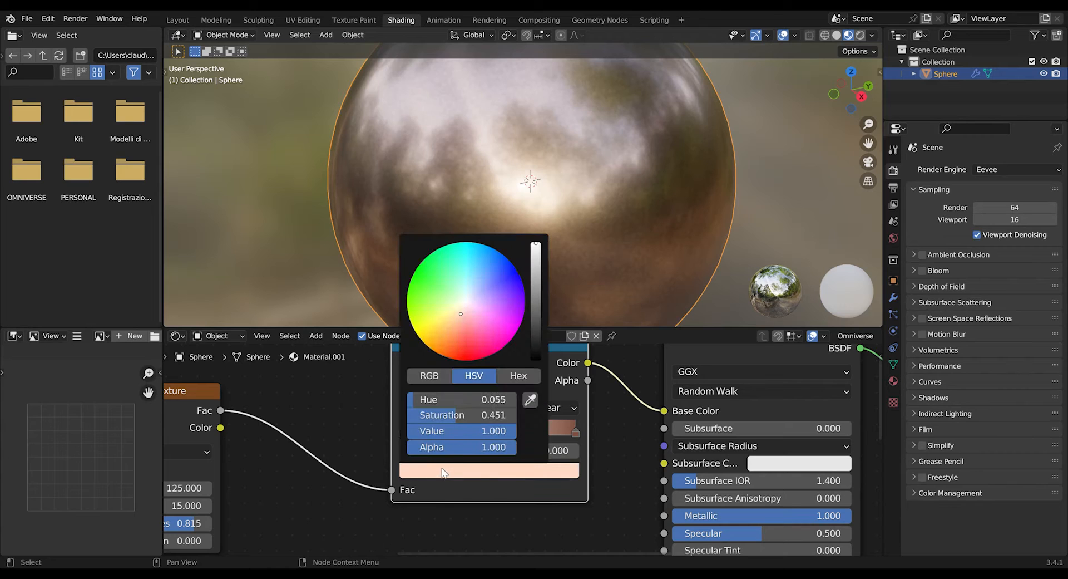
drag(512, 431, 474, 431)
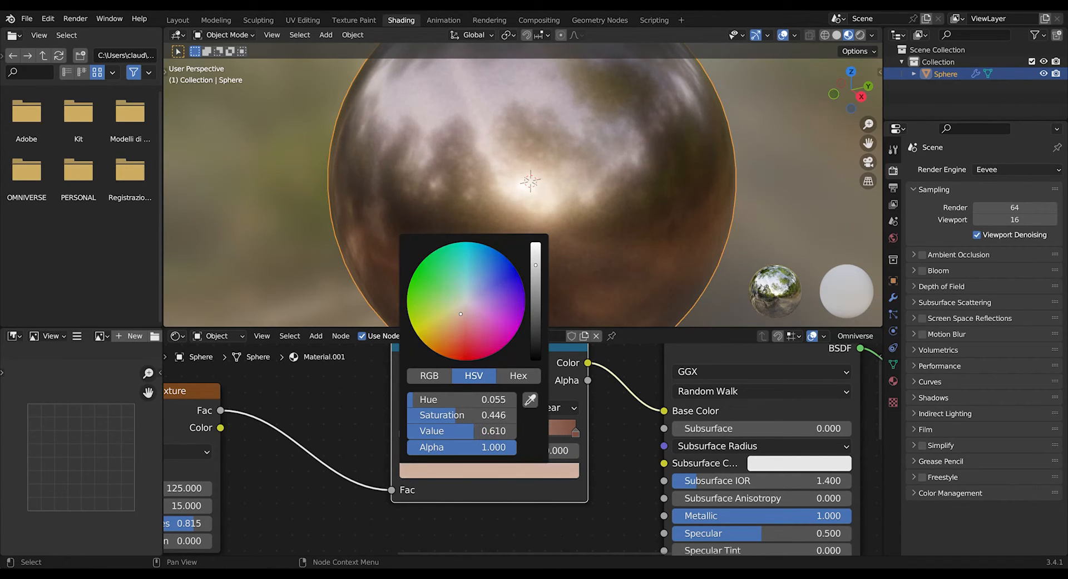
Examine the sphere's bronze surface and reflections up close and from several angles.
scroll(583, 227, down, 5)
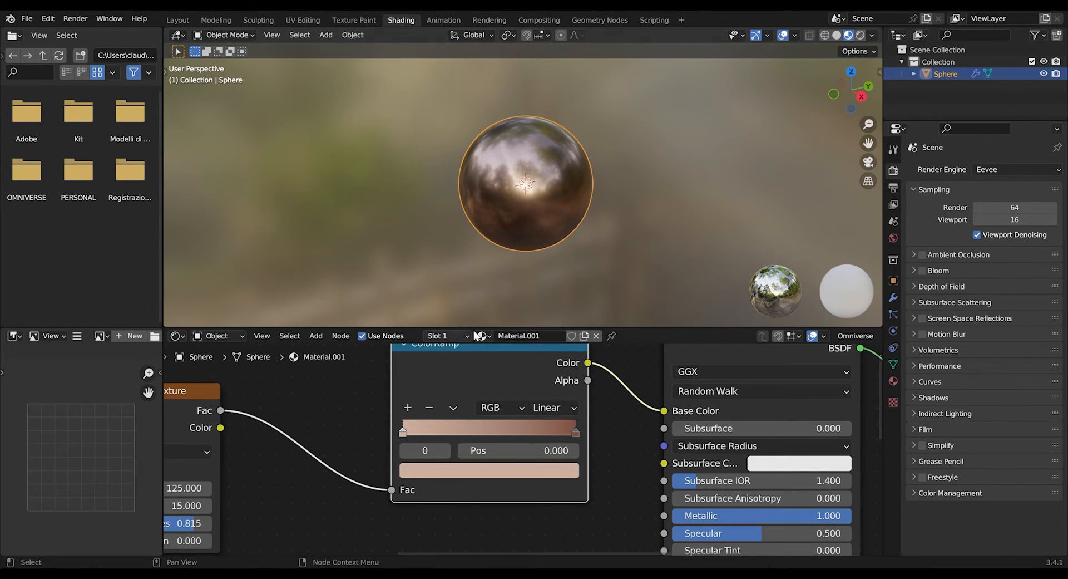
scroll(526, 192, up, 6)
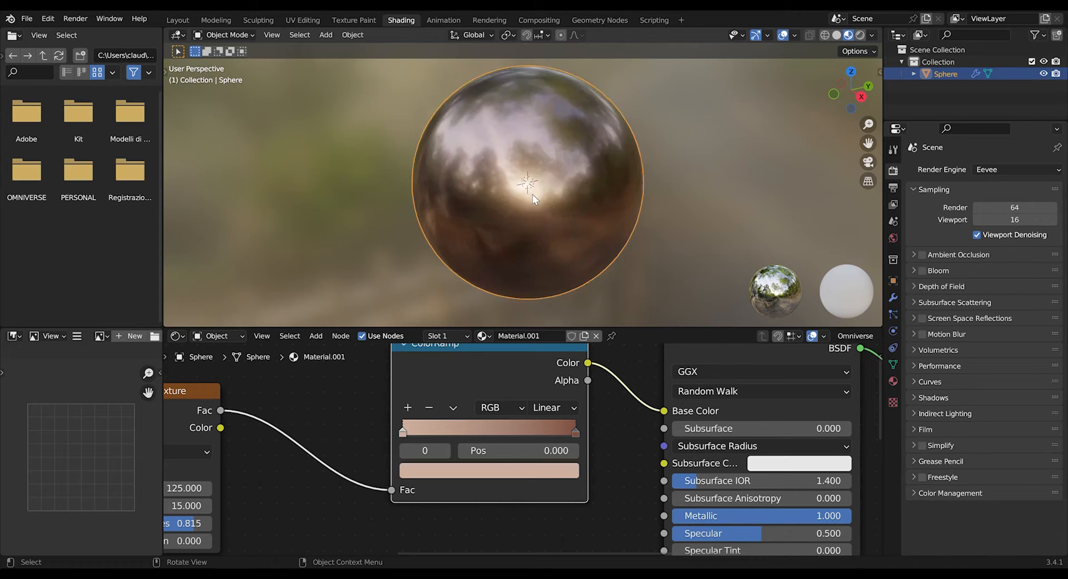
mouse_move(542, 189)
middle_down()
mouse_move(583, 197)
mouse_move(528, 191)
middle_up()
scroll(584, 198, up, 5)
scroll(486, 190, down, 4)
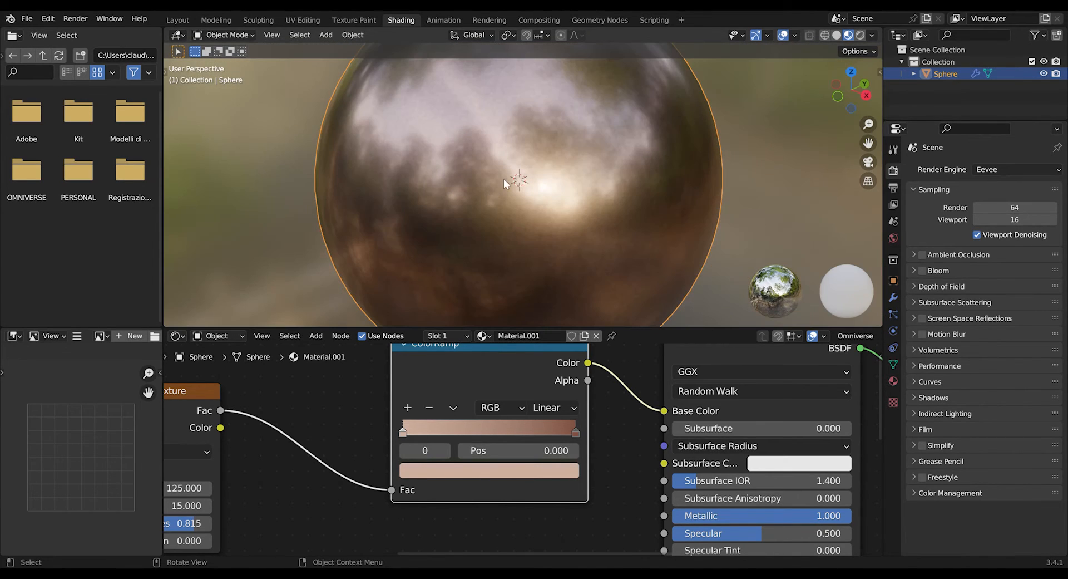
scroll(588, 199, up, 2)
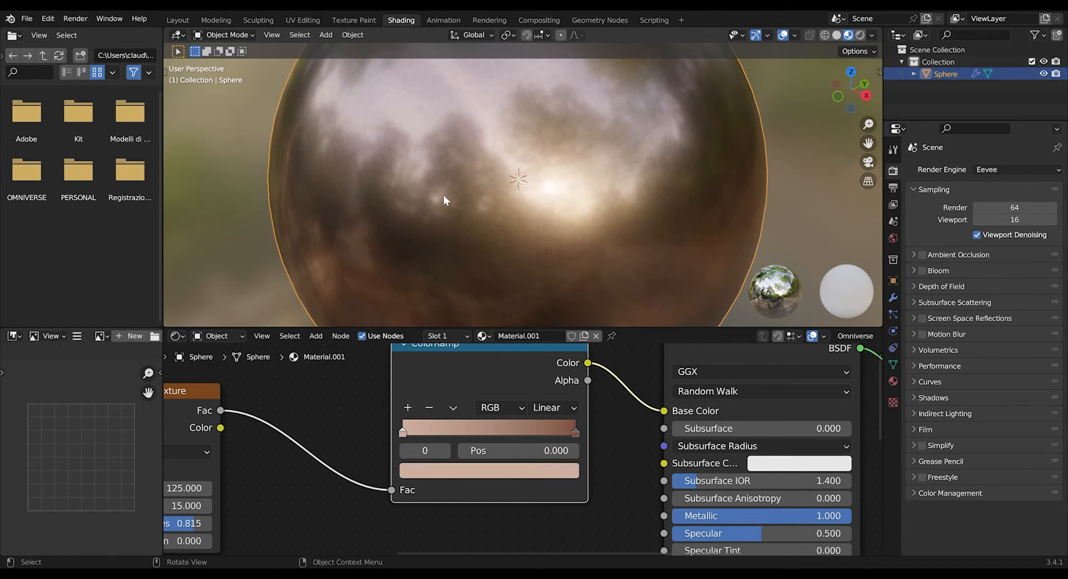
scroll(465, 210, down, 2)
scroll(606, 216, down, 3)
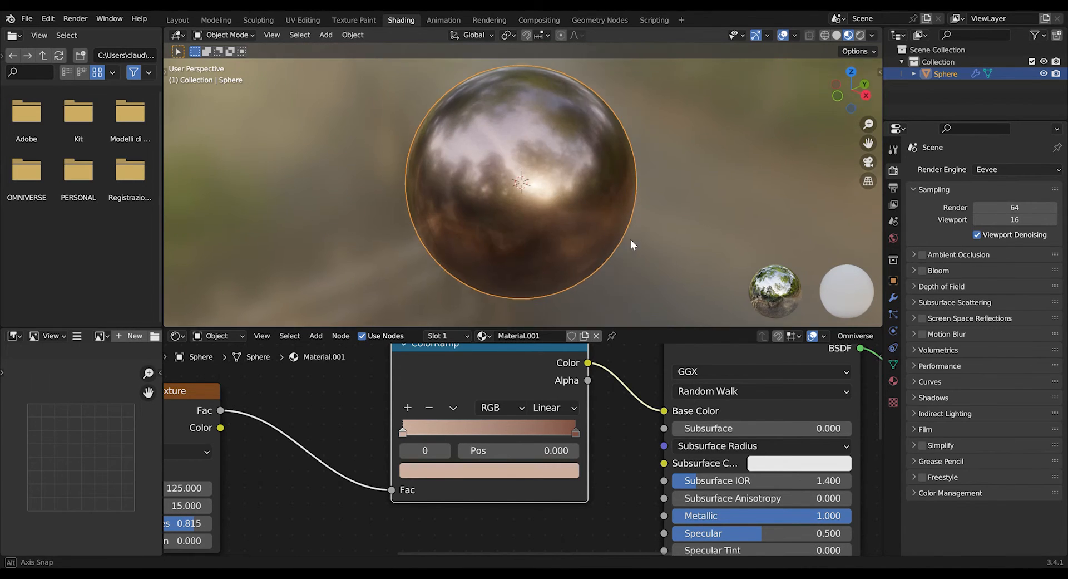
middle_drag(630, 239, 552, 213)
Rename the sphere's material to Brushed Bronze.
scroll(586, 470, down, 5)
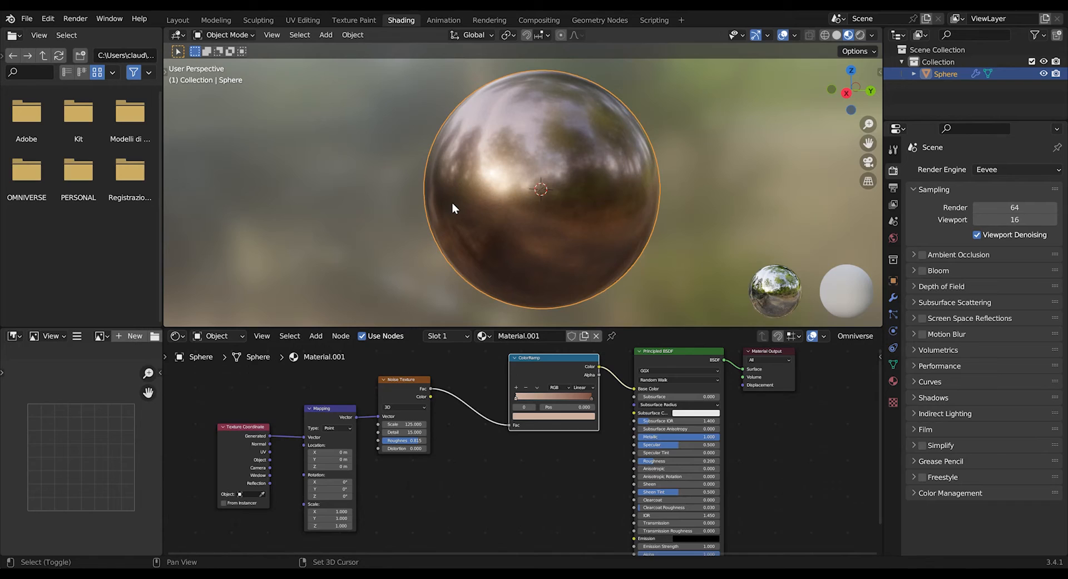
click(535, 336)
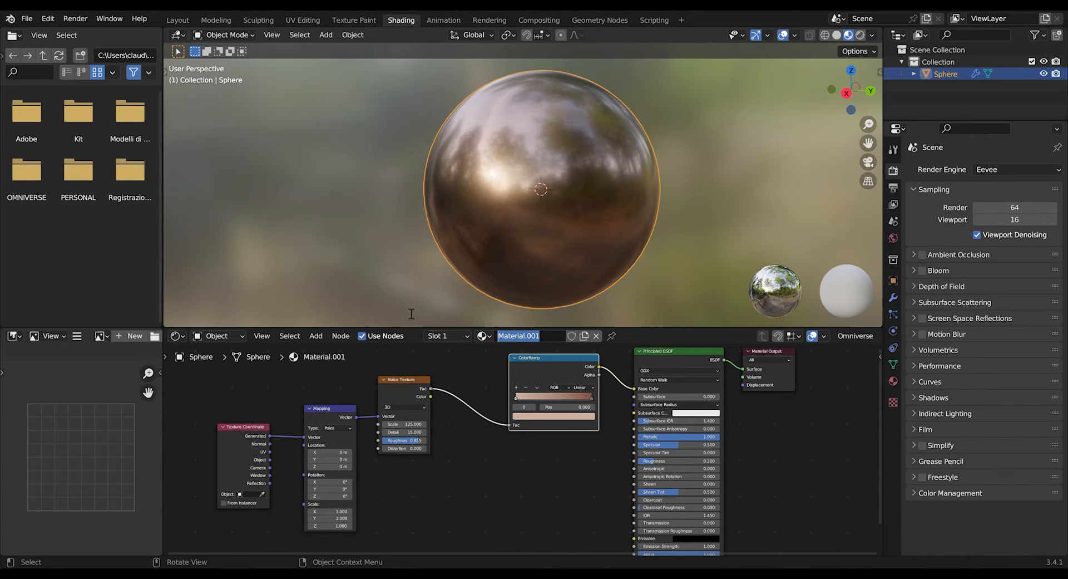
text(Brushed Bronze)
key(Return)
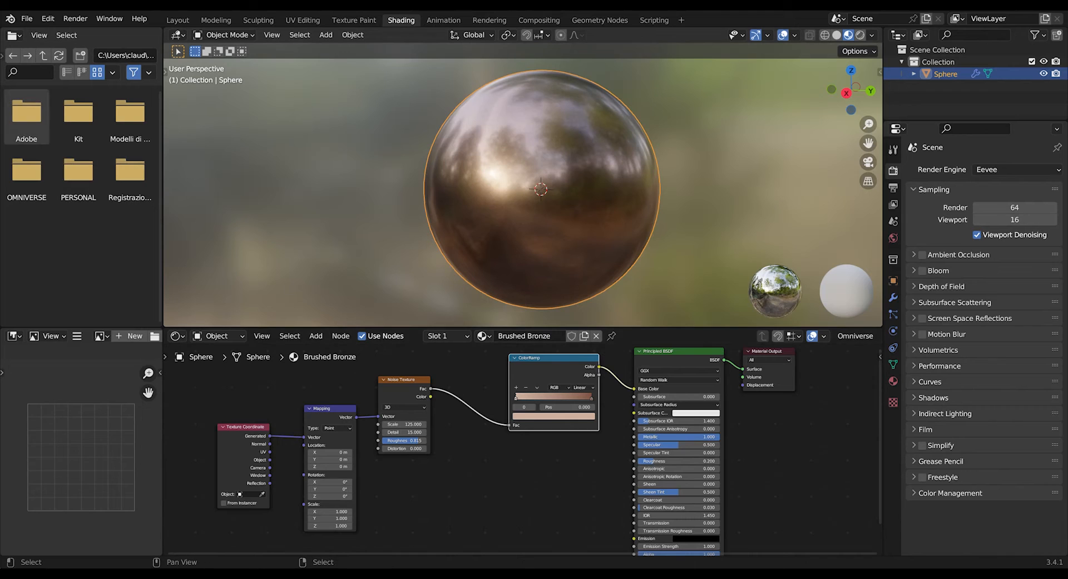
Add a second Noise Texture node in the empty area below the existing texture nodes.
shift+middle_drag(624, 443, 566, 441)
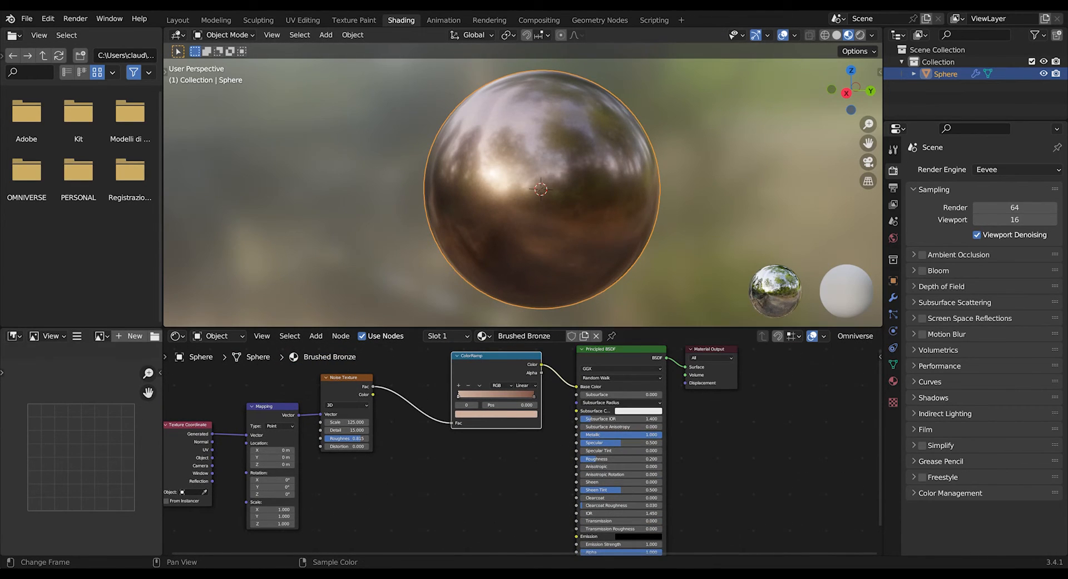
shift+middle_drag(374, 370, 362, 346)
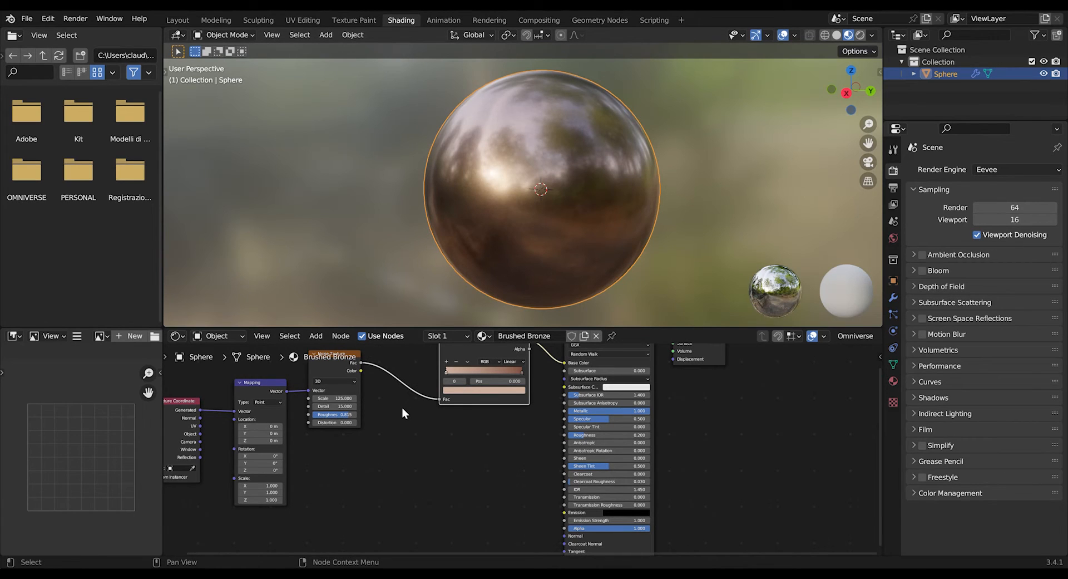
shift+middle_drag(445, 413, 515, 350)
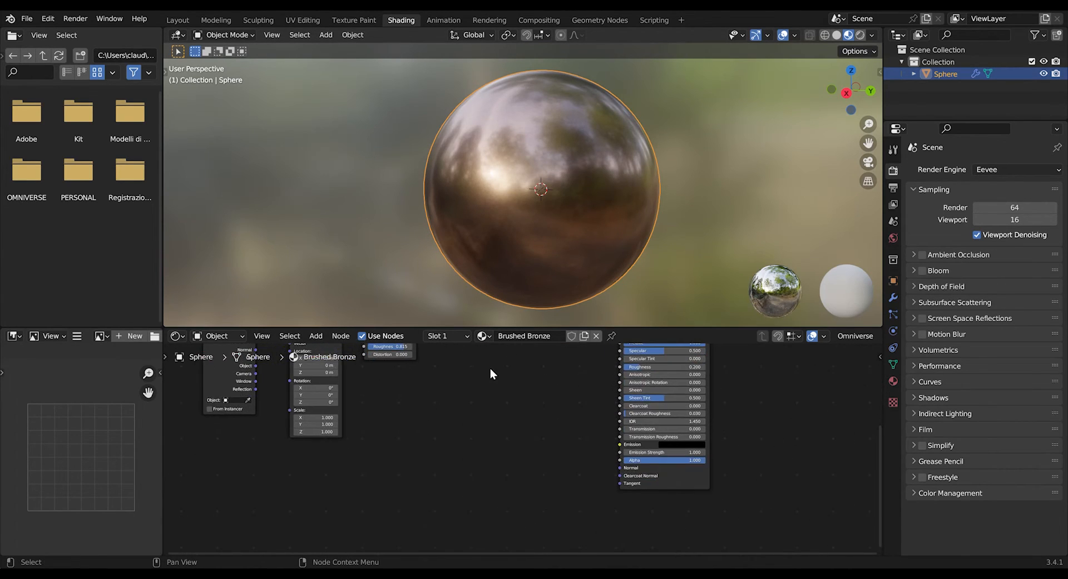
key(shift+a)
click(505, 432)
text(noise)
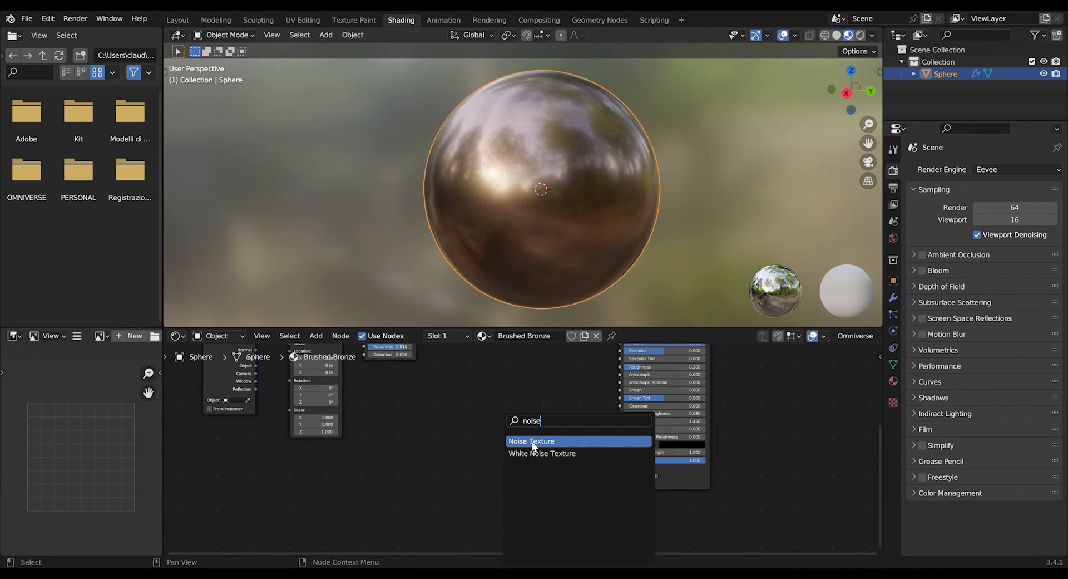
key(Return)
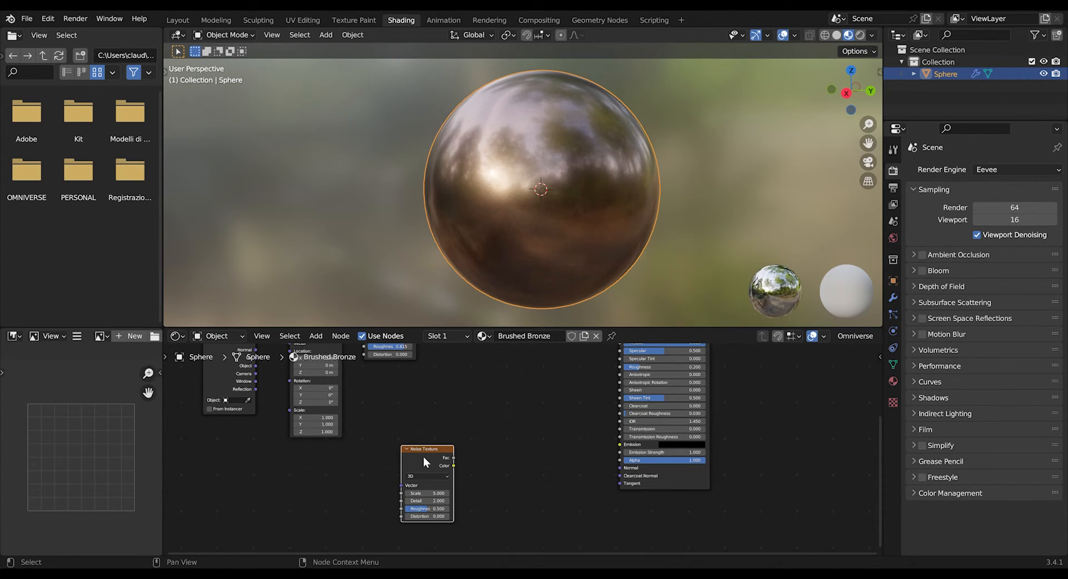
mouse_move(518, 474)
shift+middle_down()
mouse_move(597, 428)
mouse_move(523, 470)
shift+middle_up()
scroll(563, 429, up, 3)
key(shift+a)
key(c)
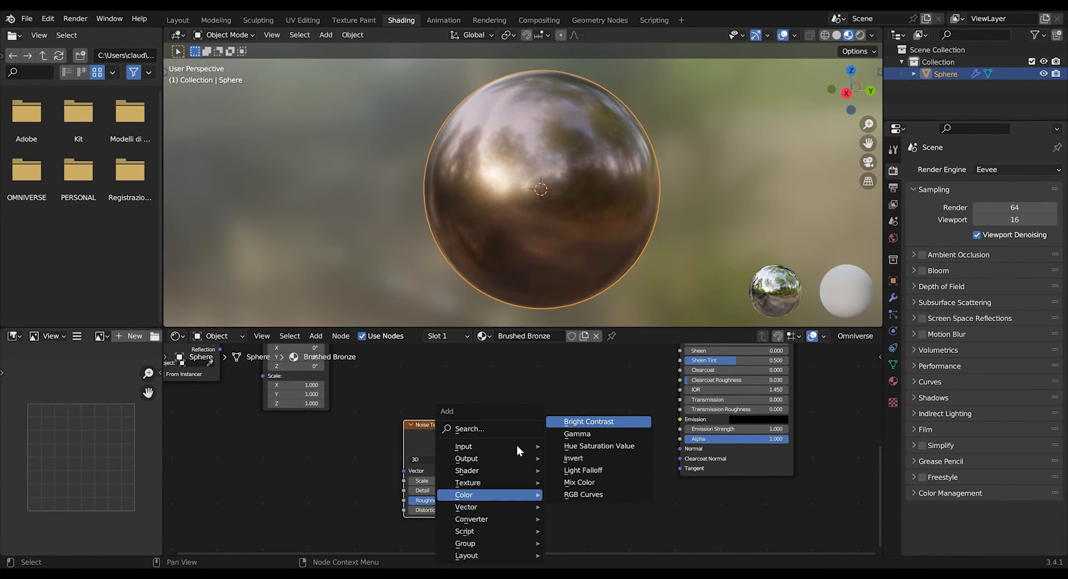
key(l)
key(Escape)
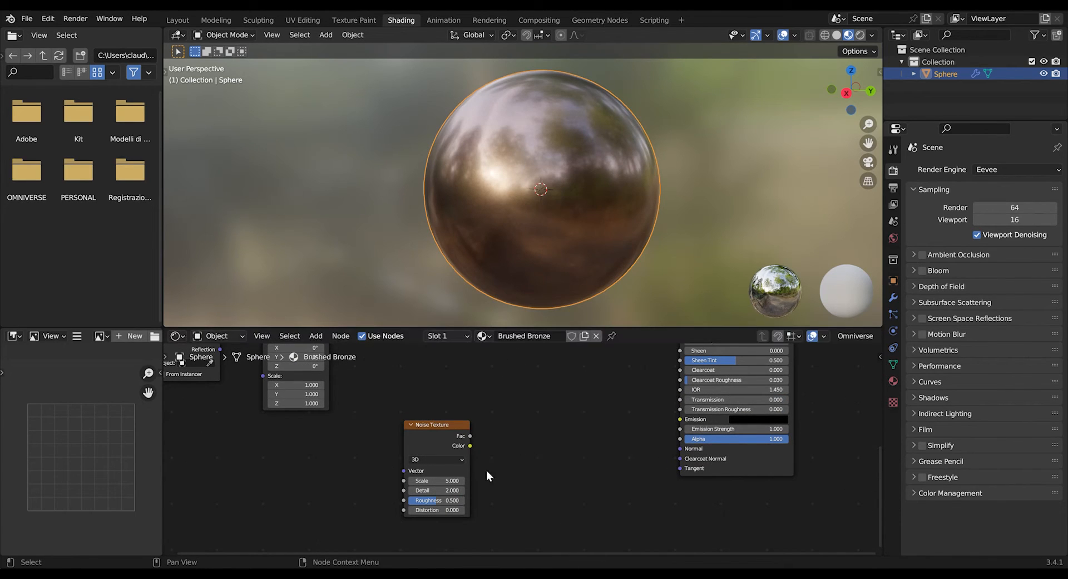
Add a ColorRamp node beside the new Noise Texture and move both nodes farther away from the Principled BSDF.
key(shift+a)
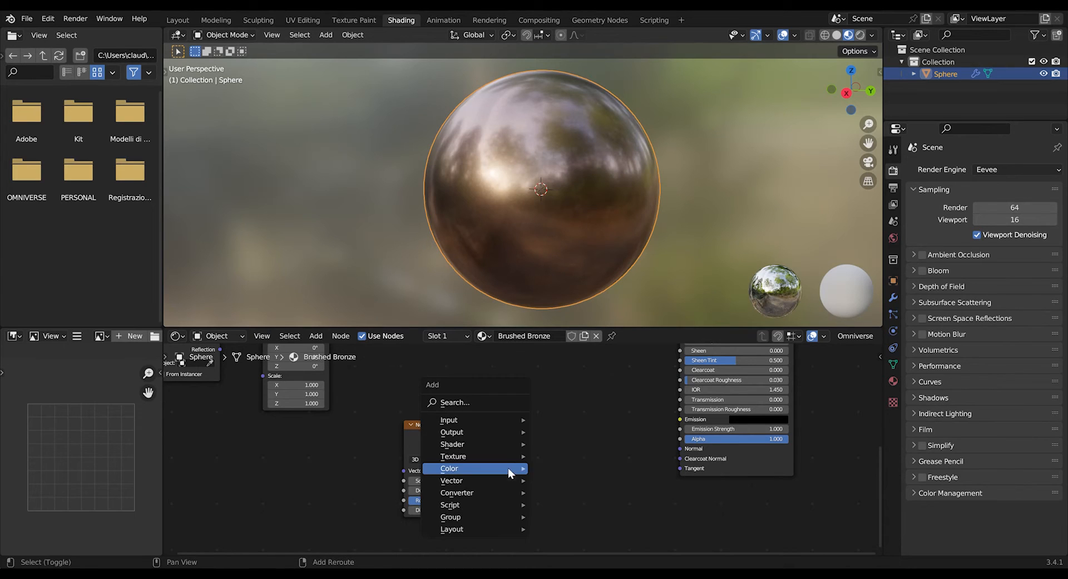
click(468, 403)
text(colo)
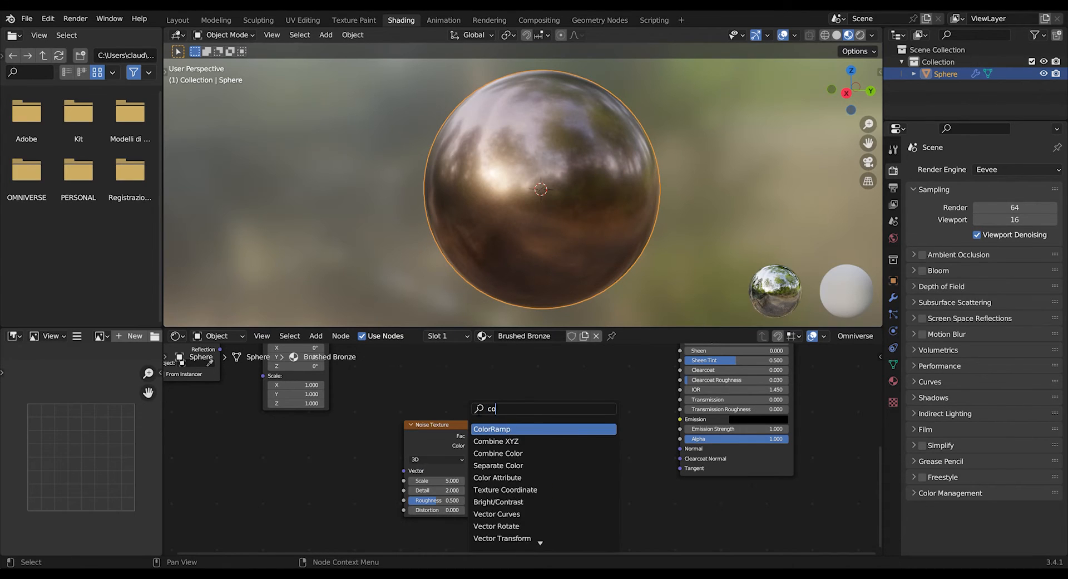
click(492, 429)
click(595, 440)
middle_drag(609, 435, 629, 406)
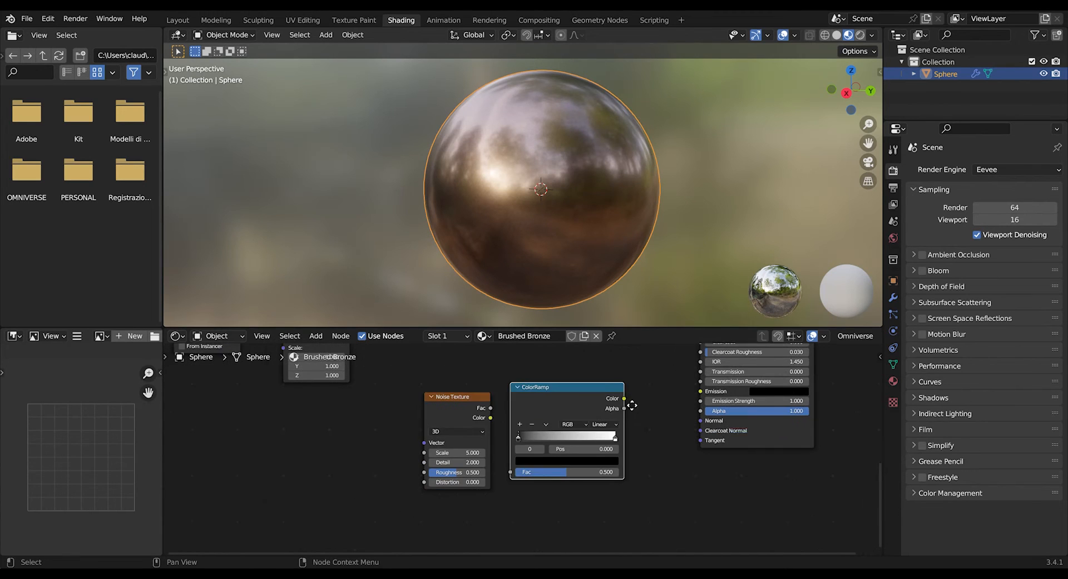
drag(633, 367, 365, 496)
drag(546, 407, 429, 461)
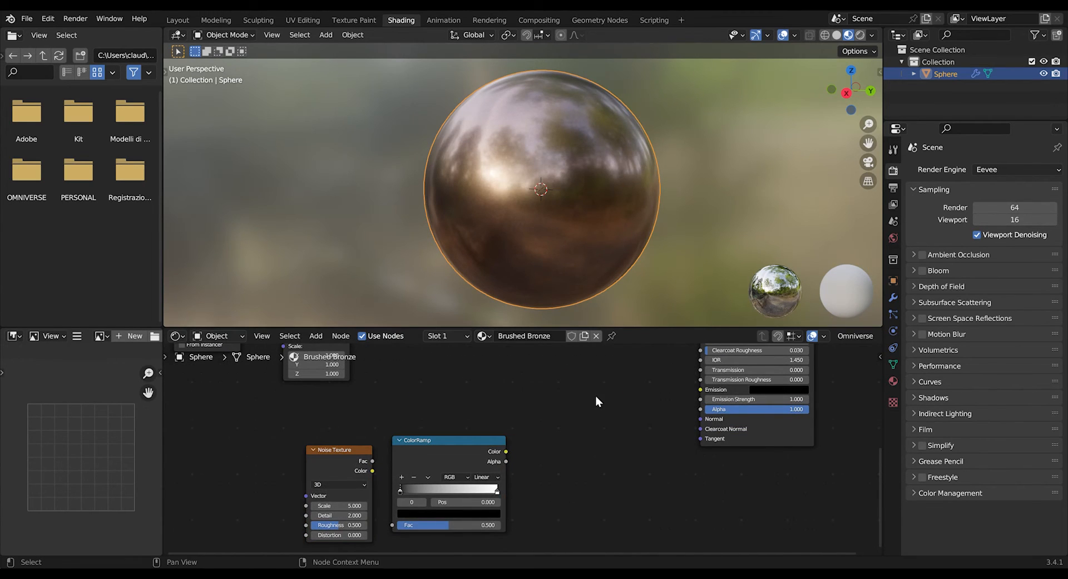
Add a Bump node between the new ColorRamp and the Principled BSDF.
key(shift+a)
click(581, 409)
text(bumo)
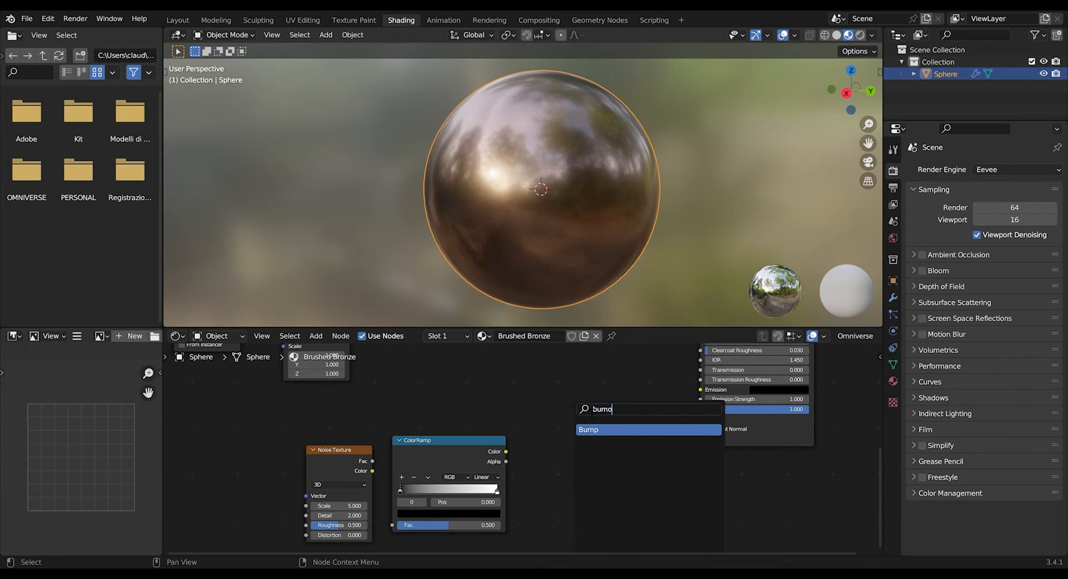
click(598, 429)
click(529, 449)
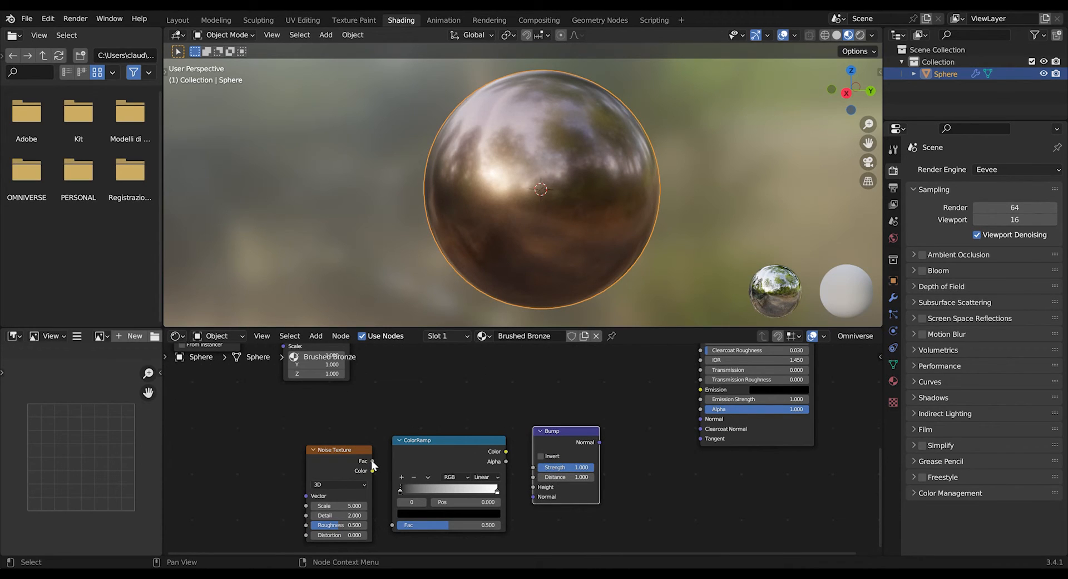
Connect the new Noise Texture's Fac to the new ColorRamp's Fac, and that ColorRamp's Color to the Bump's Height.
drag(372, 461, 396, 526)
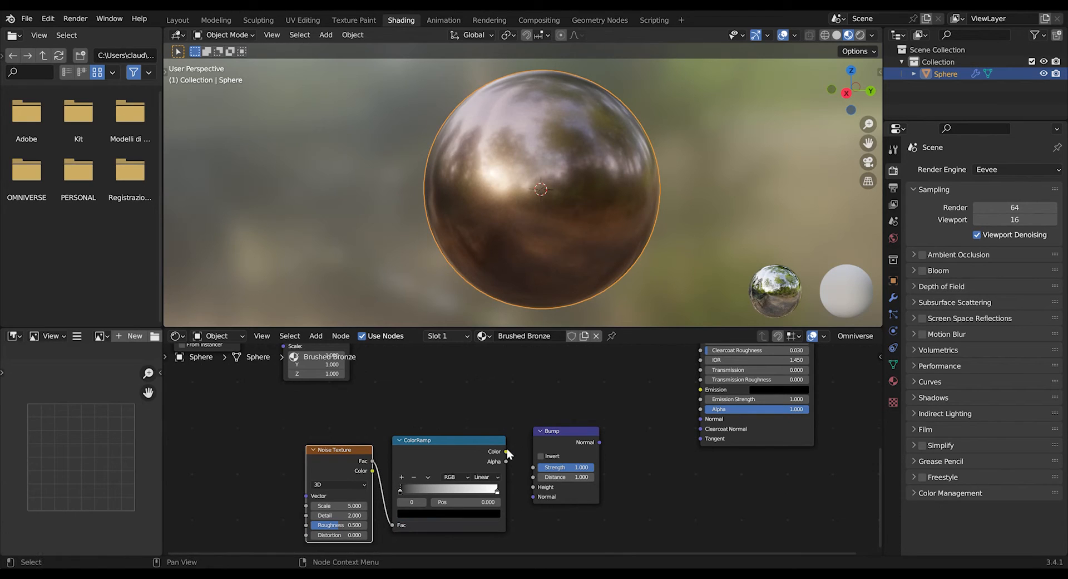
drag(506, 451, 503, 452)
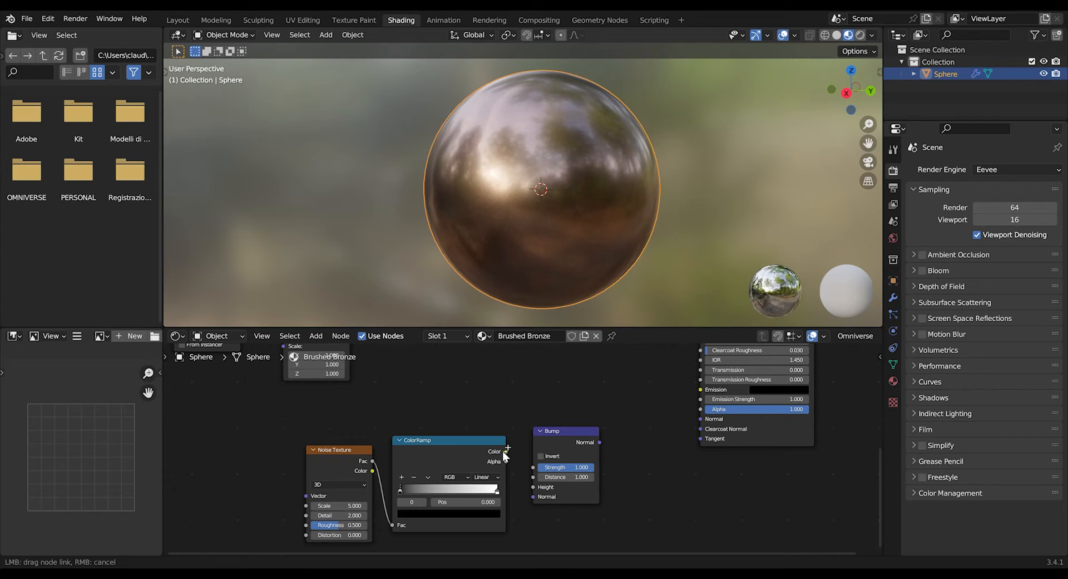
drag(539, 487, 534, 487)
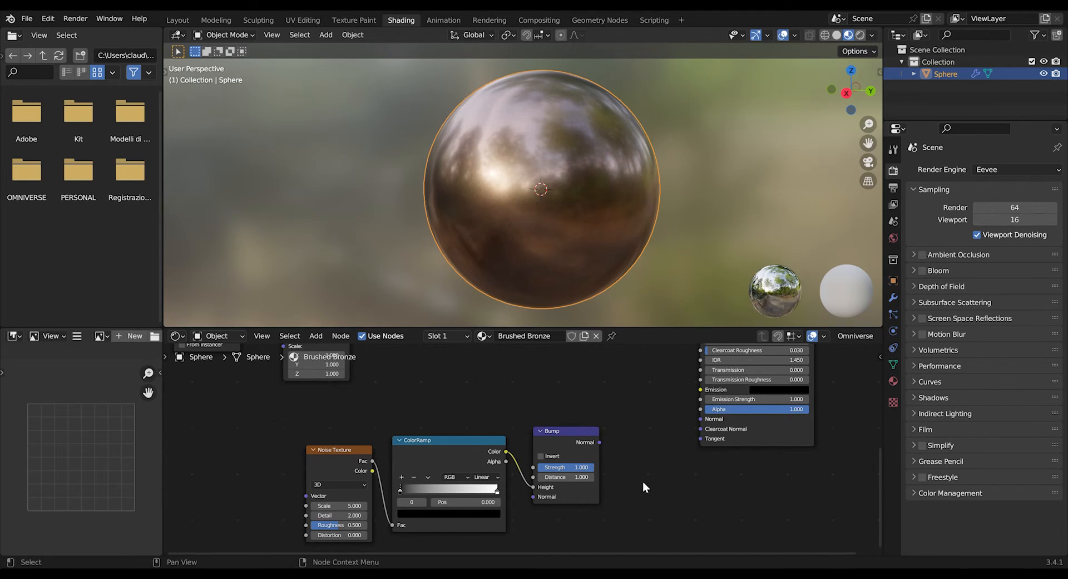
Try to connect the Bump's Normal output to the Principled BSDF's Normal input, and undo the stray result.
middle_drag(643, 481, 583, 491)
drag(539, 452, 646, 436)
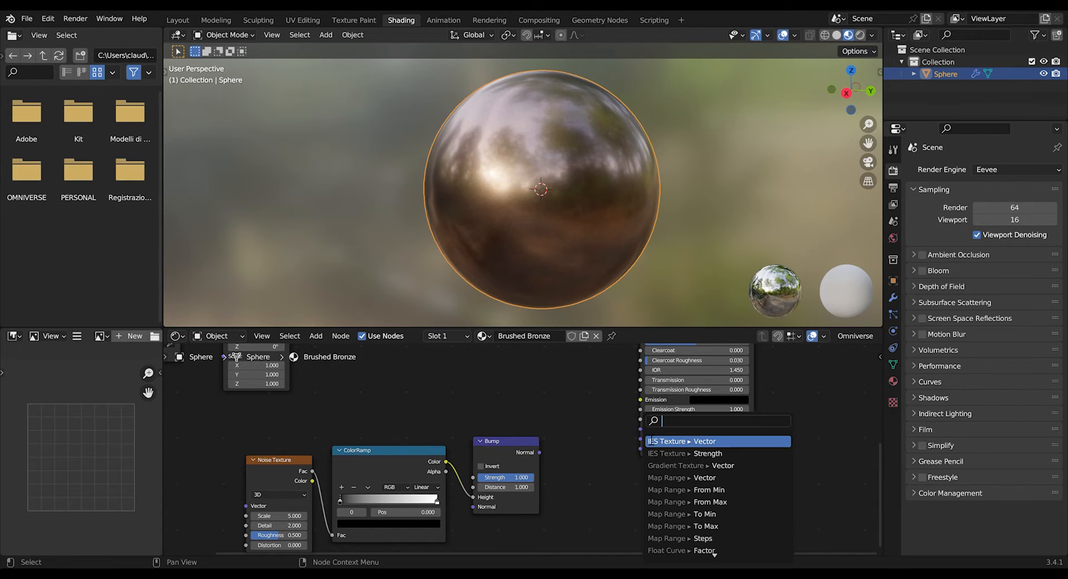
click(654, 441)
key(ctrl+z)
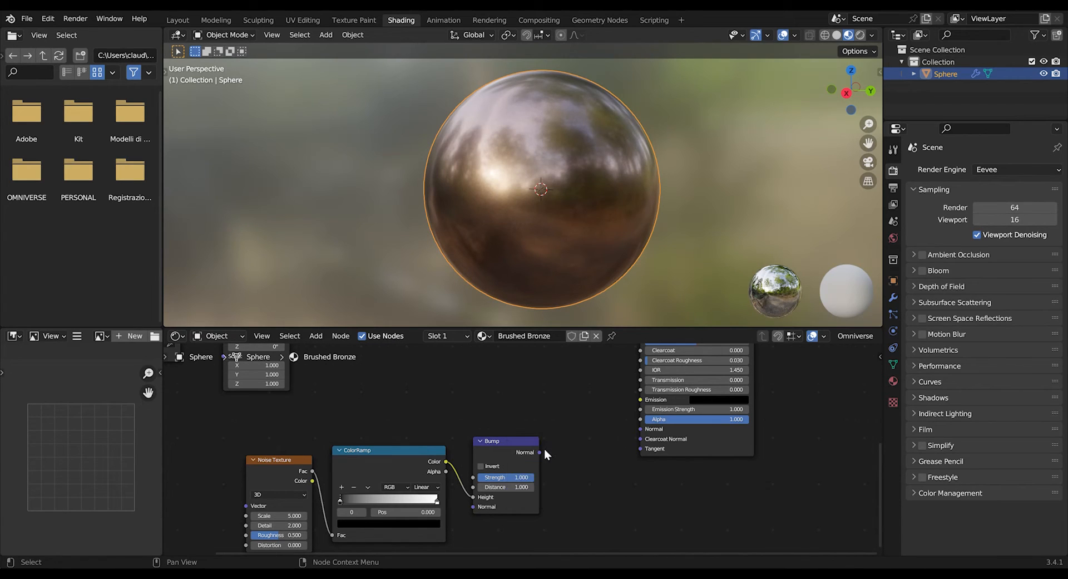
Connect the Bump's Normal output to the Principled BSDF's Normal input.
drag(539, 452, 646, 430)
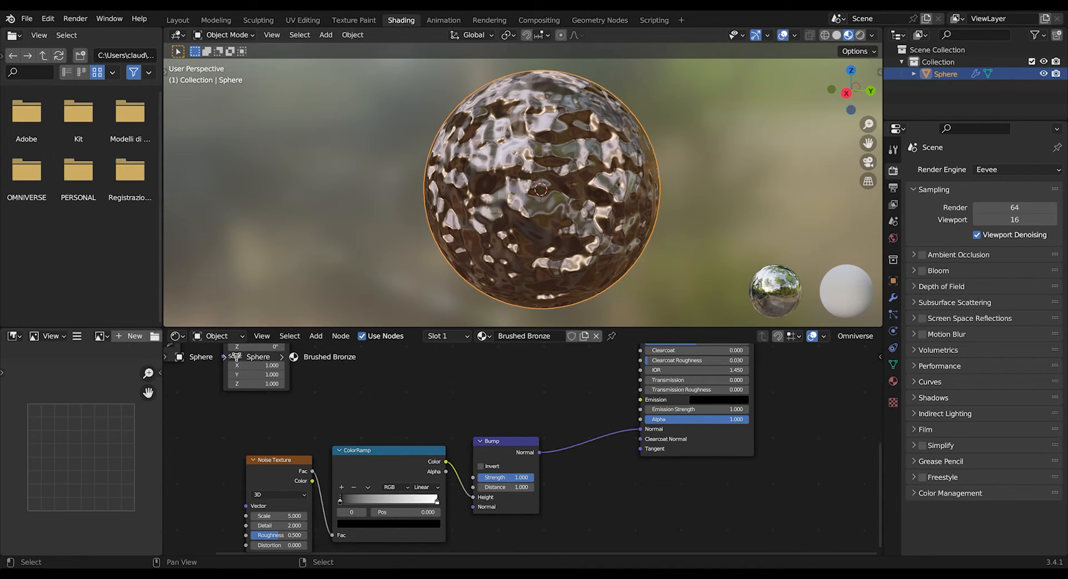
Set the Scale of the Noise Texture feeding the bump chain to 10 and its Detail to 4.
middle_drag(476, 463, 638, 401)
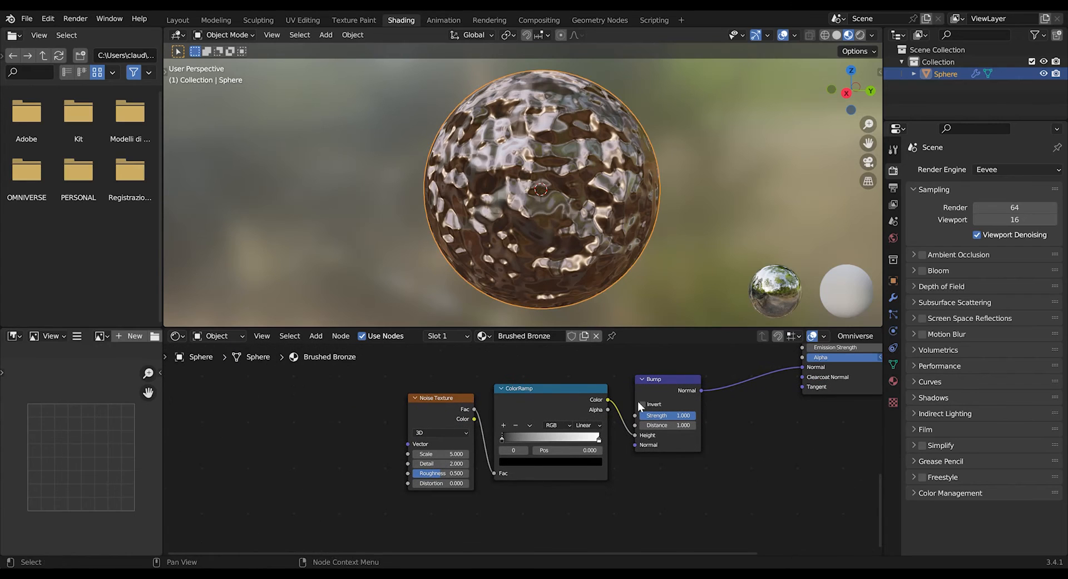
middle_drag(528, 403, 580, 397)
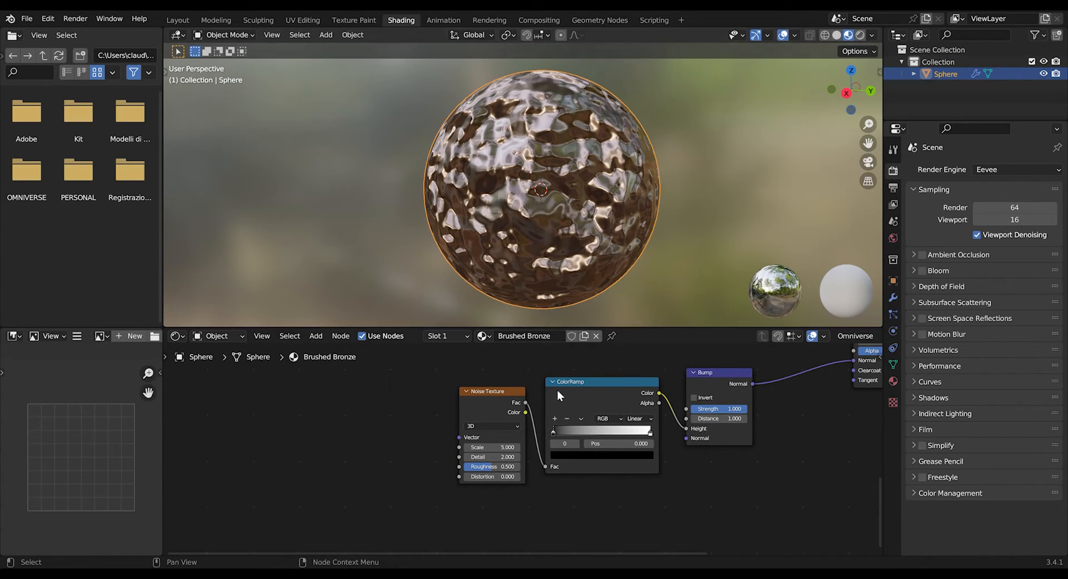
middle_drag(514, 450, 561, 415)
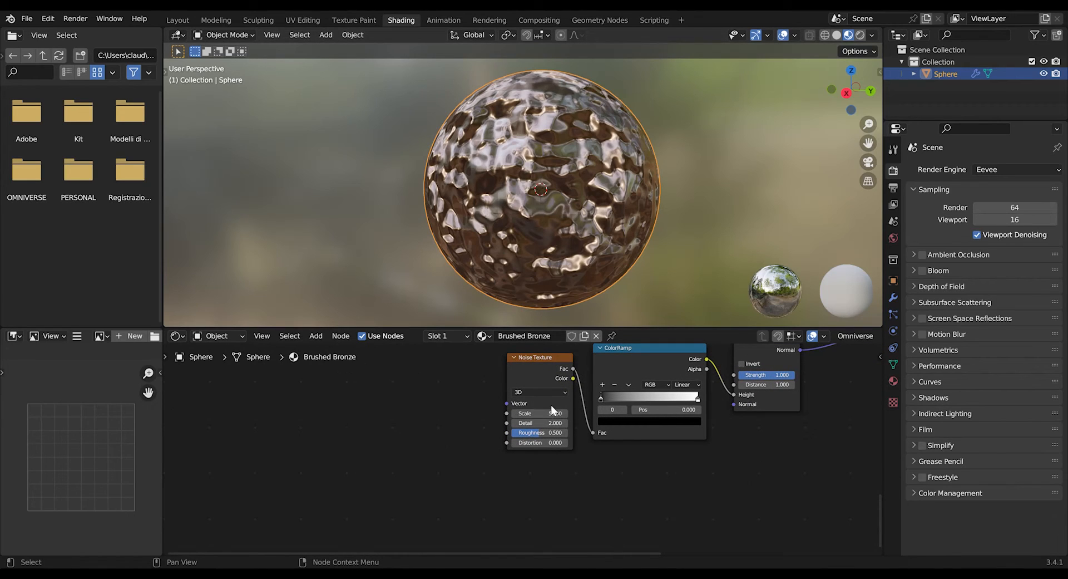
click(566, 413)
text(10)
key(Return)
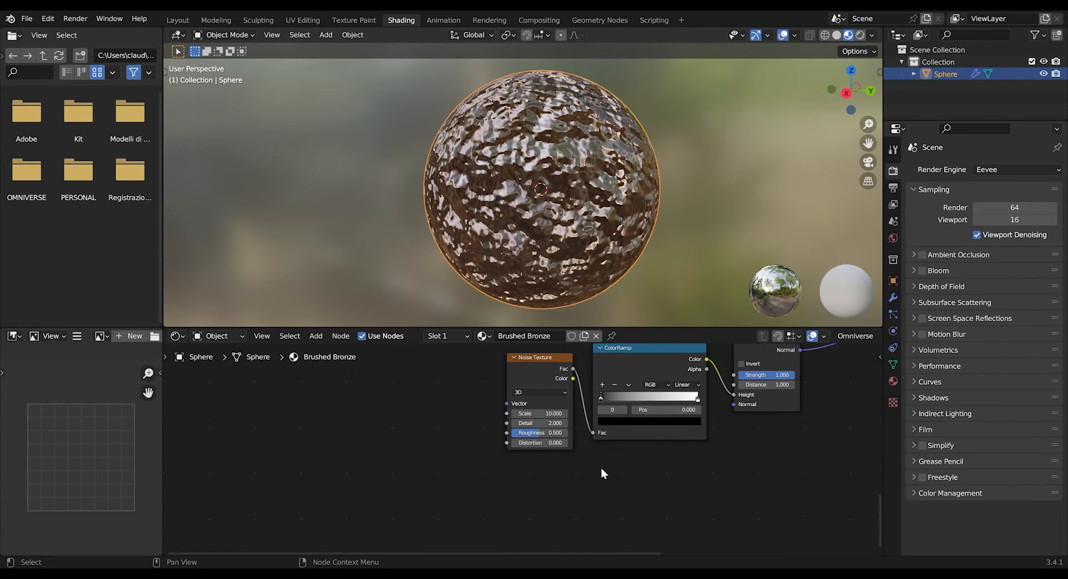
click(554, 423)
text(4)
key(Return)
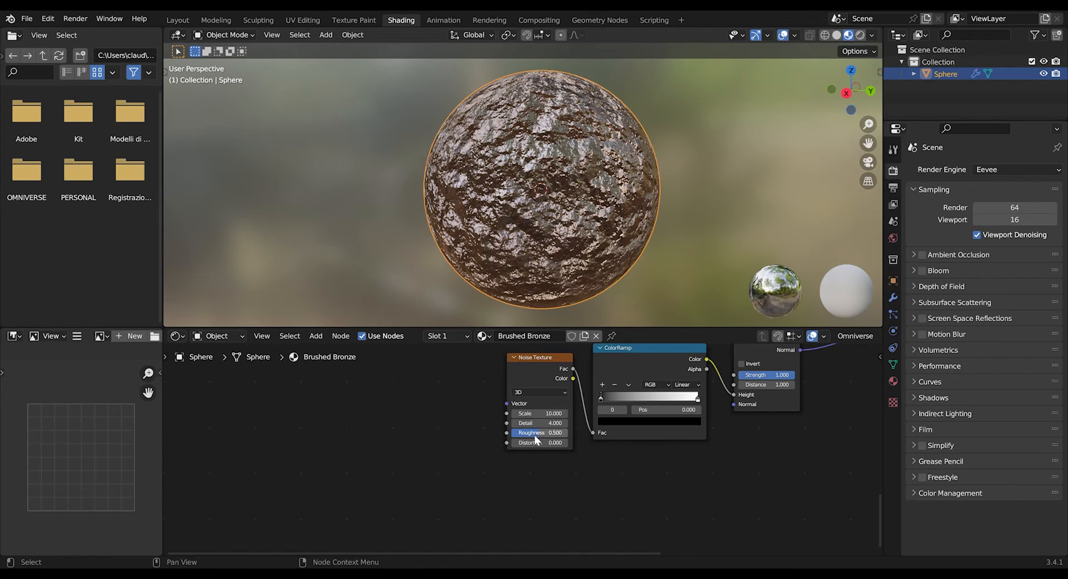
Set the same Noise Texture's Roughness to 0.65 and Distortion to 1.2.
click(561, 433)
text(0.65)
key(Return)
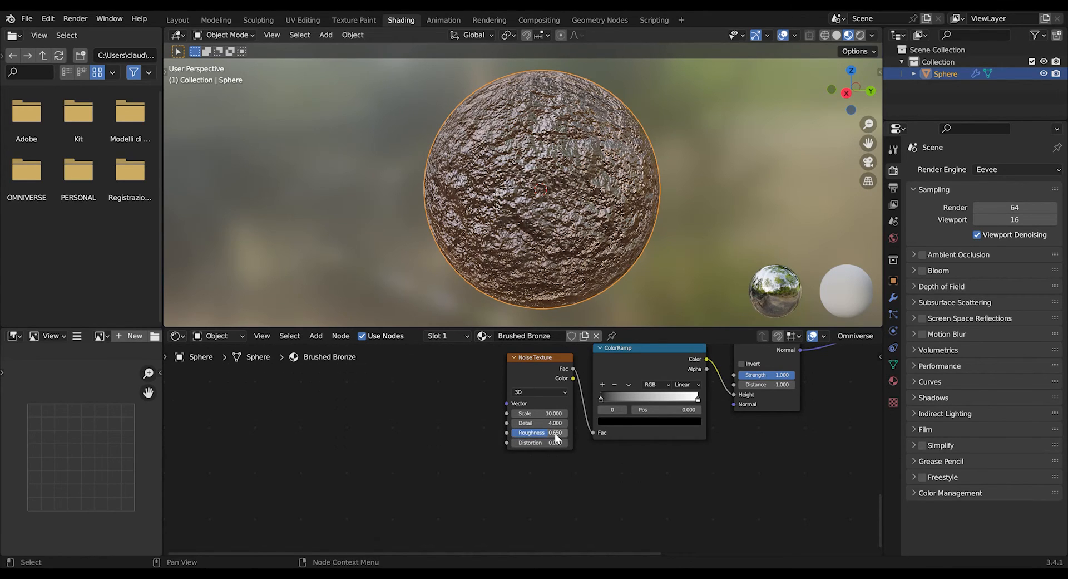
click(559, 443)
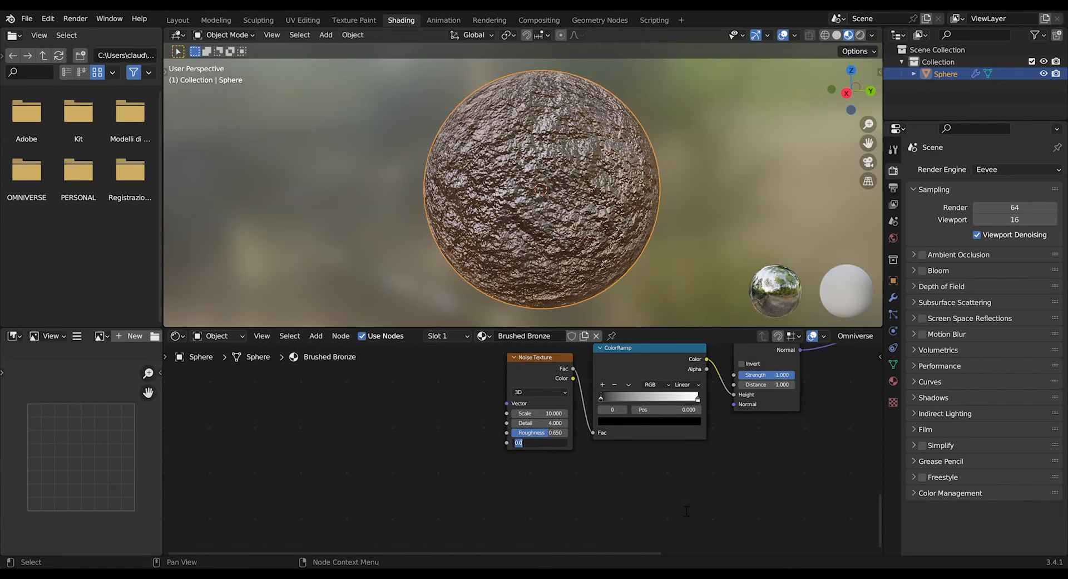
text(1.2)
key(Return)
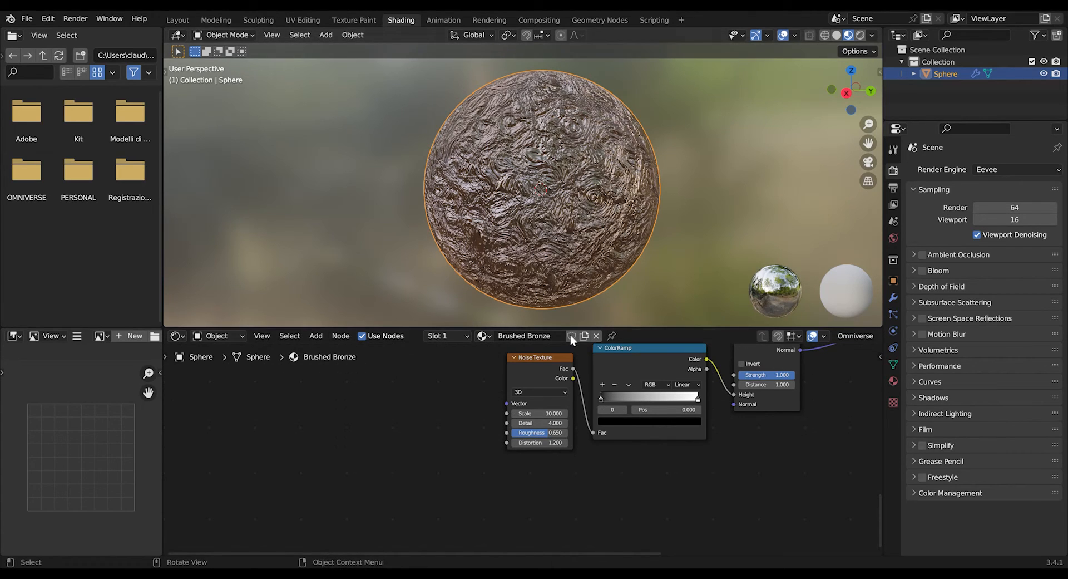
Add a Texture Coordinate and Mapping setup to the Vector input of the bump chain's Noise Texture.
middle_drag(539, 376, 583, 375)
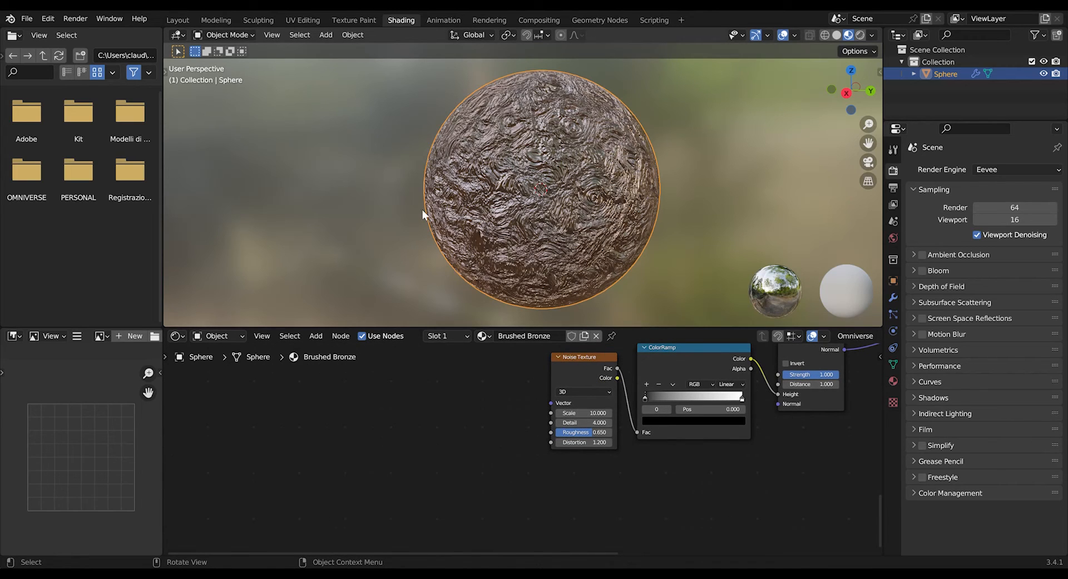
click(600, 361)
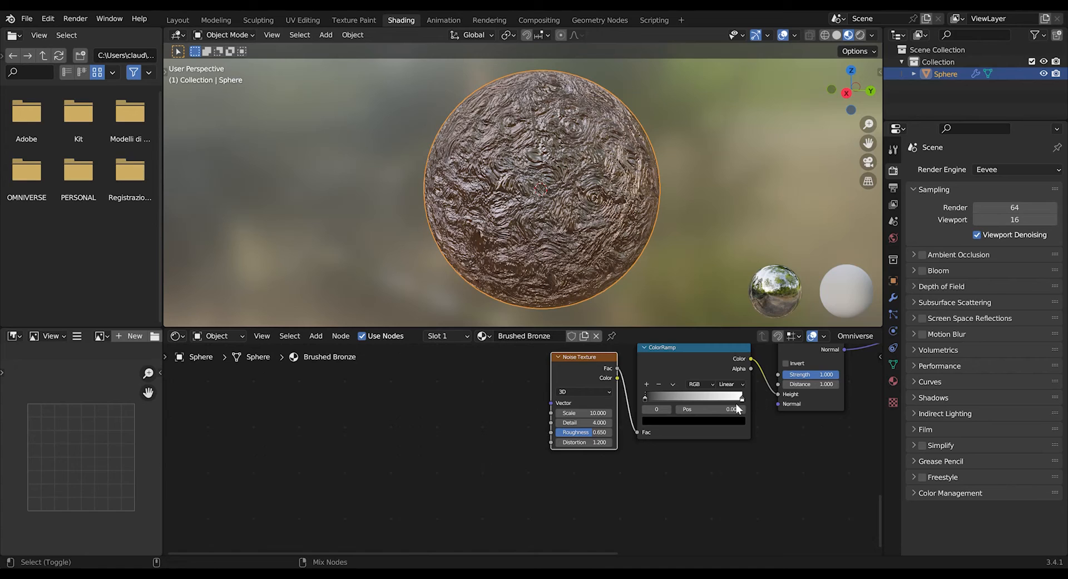
key(ctrl+t)
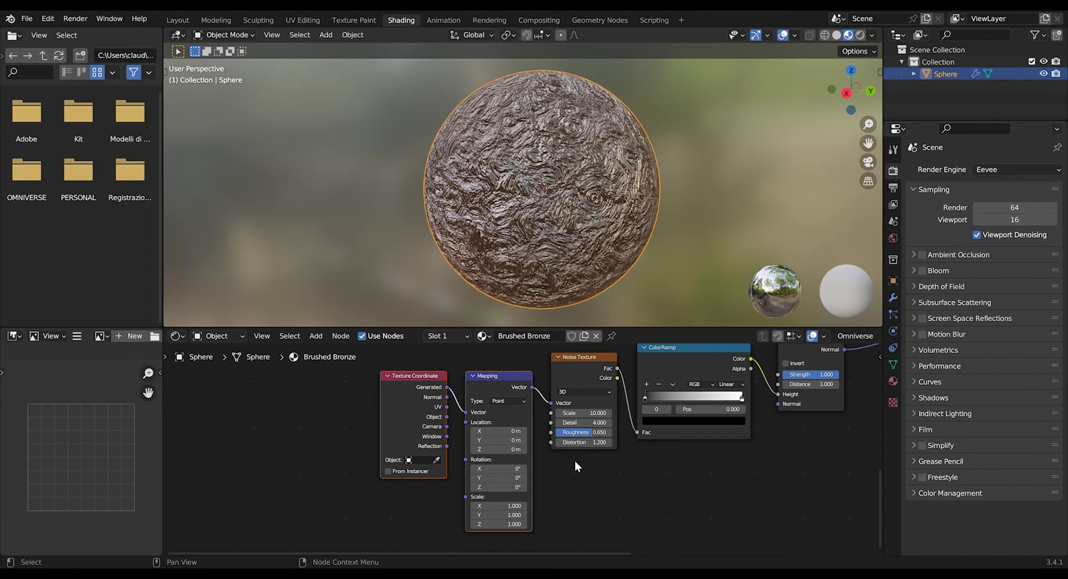
Set the Z Scale of the new Mapping node to -50 to stretch the noise into brushed lines.
shift+middle_drag(595, 496, 636, 484)
scroll(525, 501, up, 4)
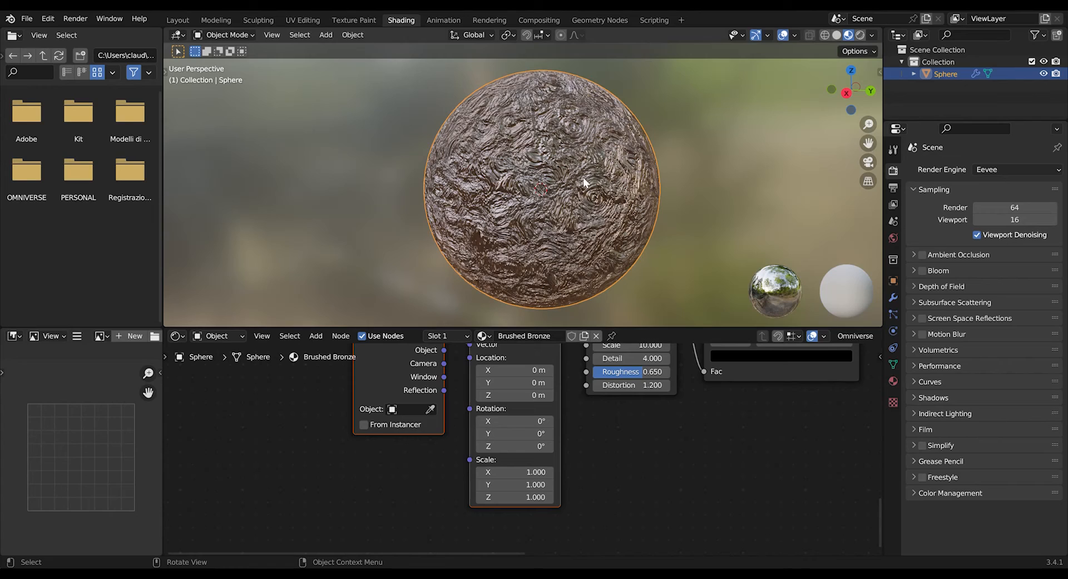
drag(533, 502, 429, 502)
click(533, 501)
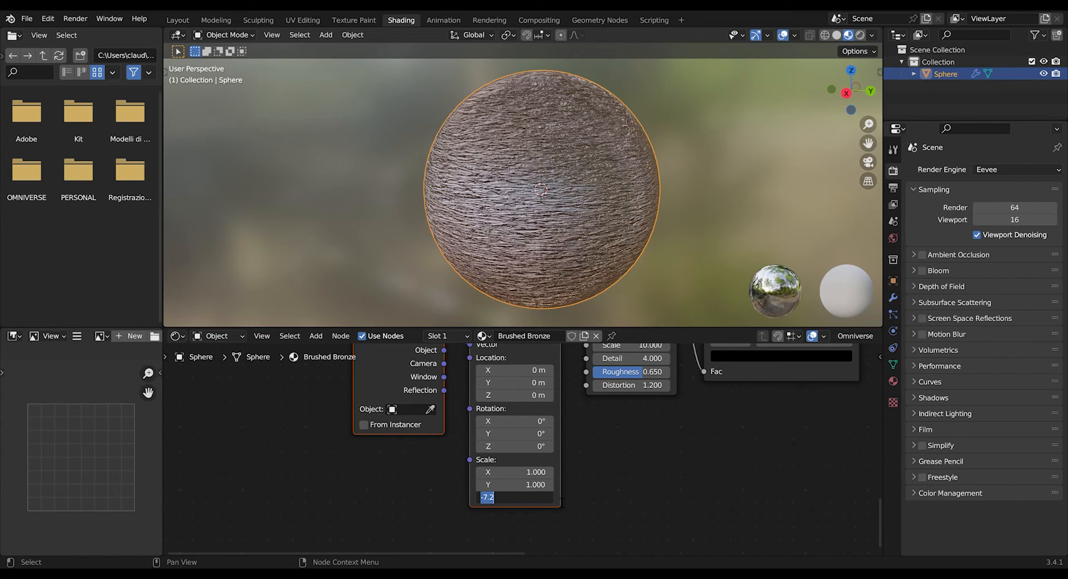
text(-50)
key(Return)
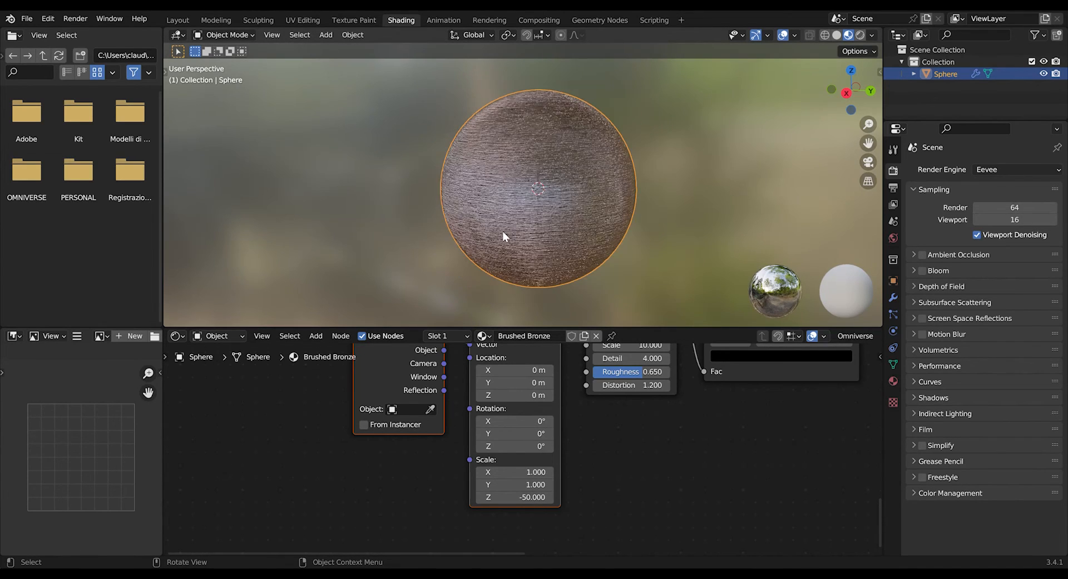
Reduce the Bump node's Strength to 0.2.
scroll(557, 209, up, 2)
middle_drag(557, 210, 523, 220)
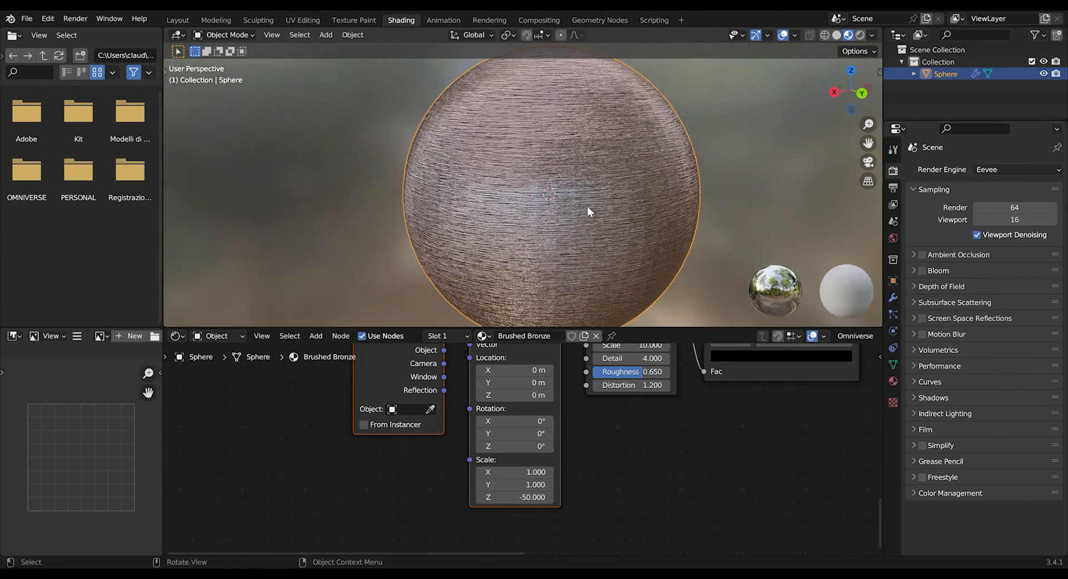
middle_drag(655, 199, 502, 191)
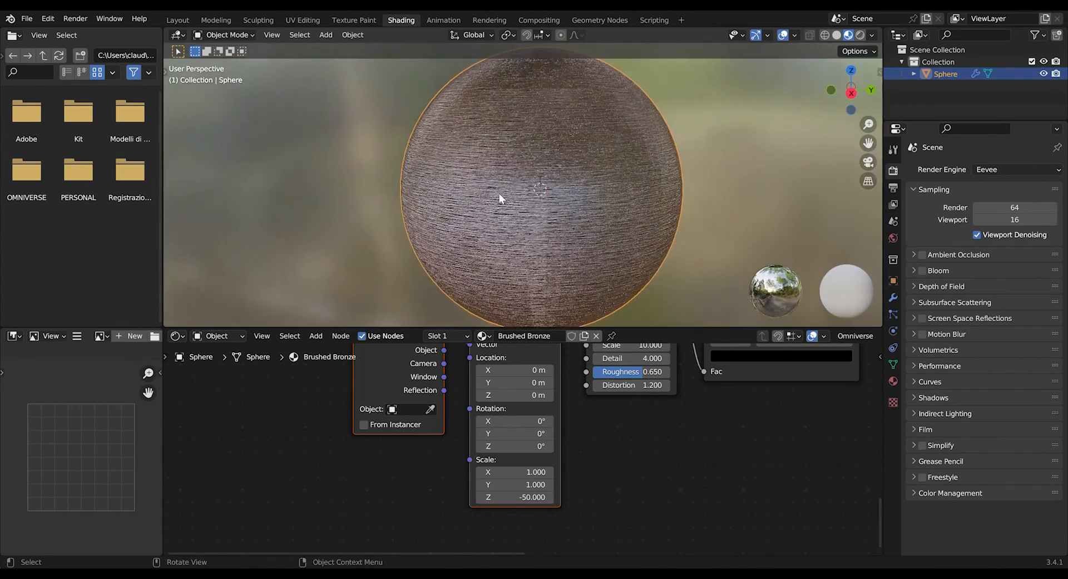
scroll(553, 152, down, 3)
scroll(552, 182, up, 2)
shift+middle_drag(704, 445, 670, 489)
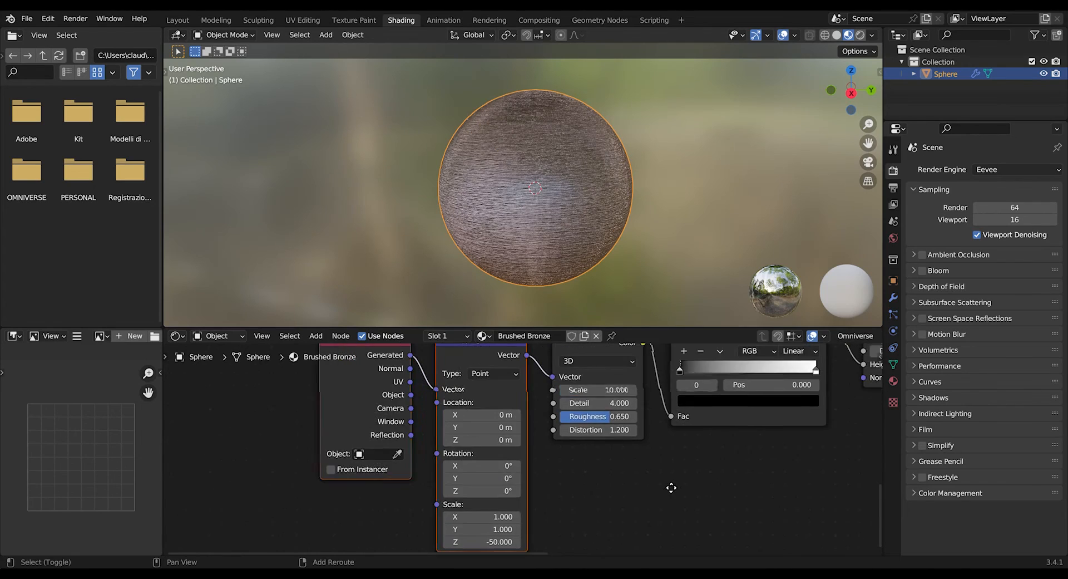
shift+middle_drag(752, 448, 488, 536)
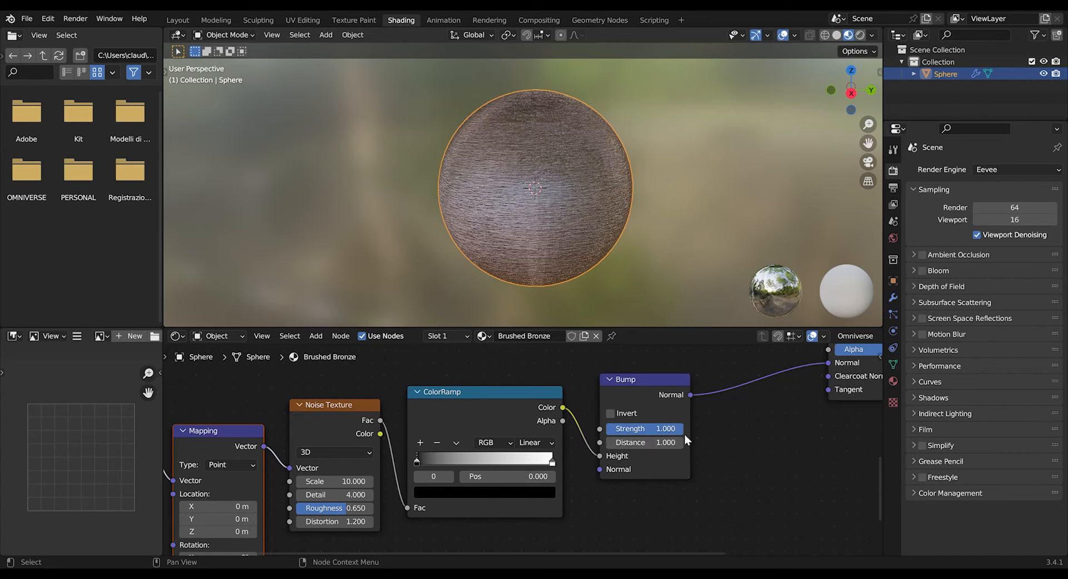
drag(676, 430, 621, 430)
key(End)
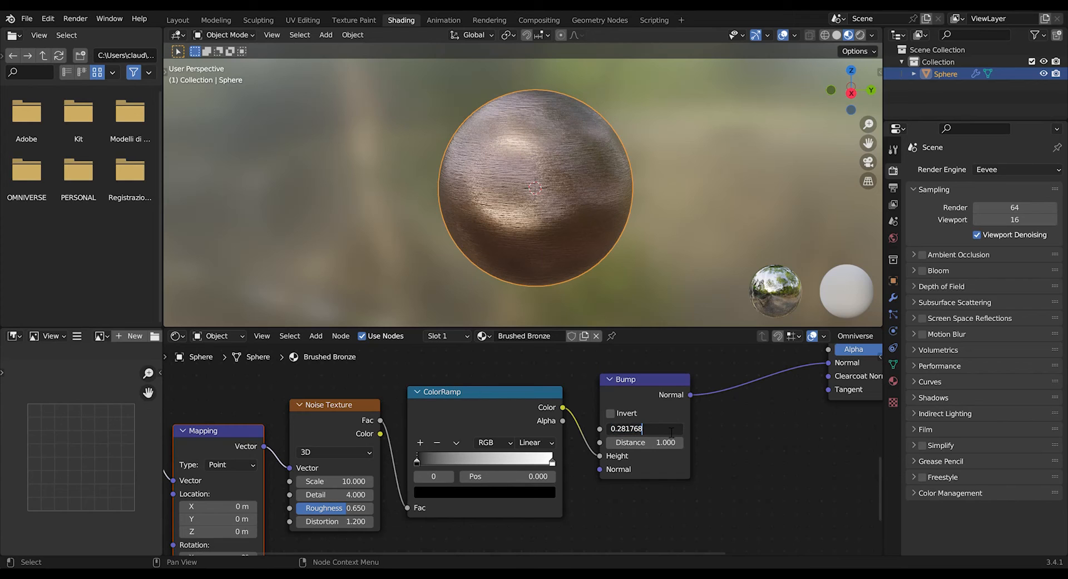
key(BackSpace)
key(BackSpace)
key(BackSpace)
key(BackSpace)
key(BackSpace)
key(Return)
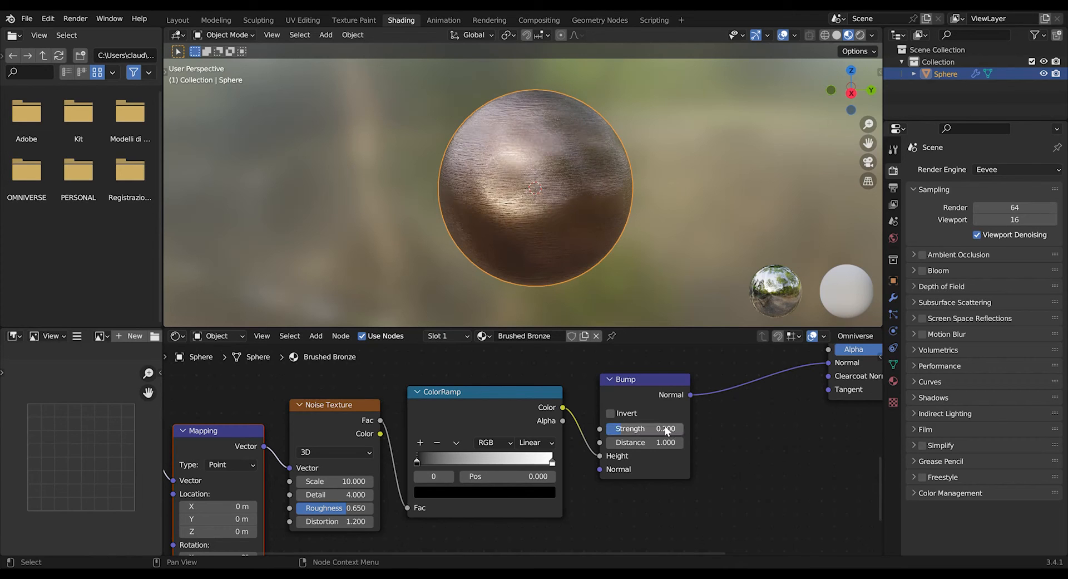
Examine the brushed surface relief on the sphere up close and from several angles.
scroll(663, 212, up, 5)
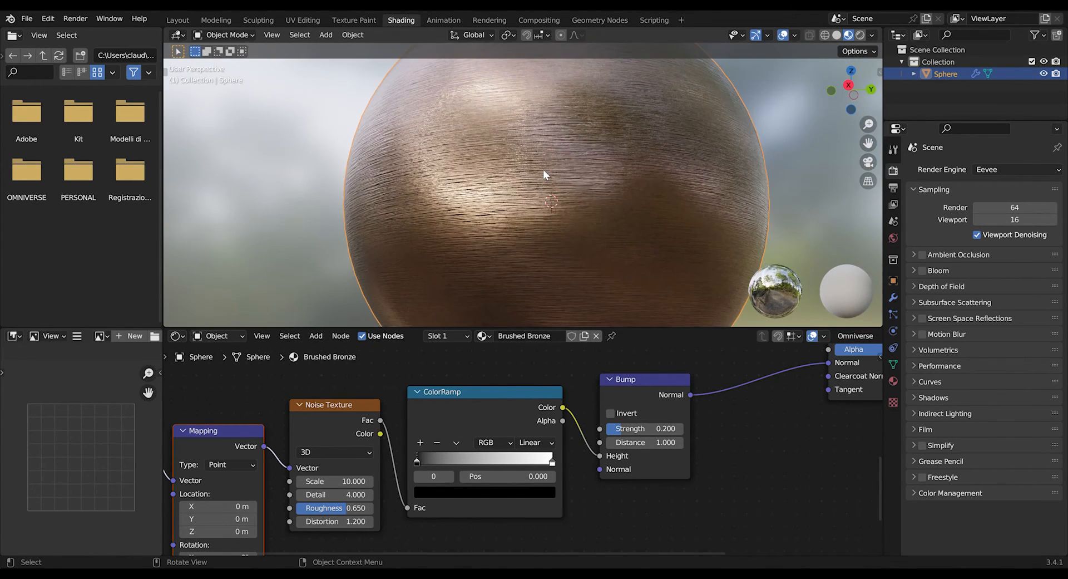
middle_drag(544, 170, 562, 183)
scroll(568, 182, up, 1)
scroll(569, 182, down, 2)
scroll(569, 182, down, 1)
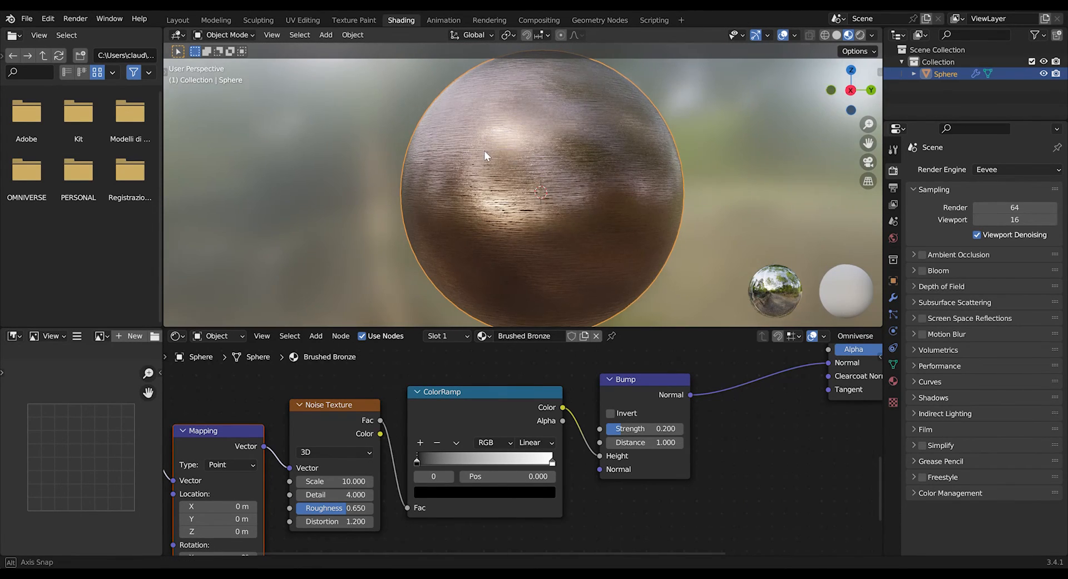
middle_drag(485, 151, 526, 149)
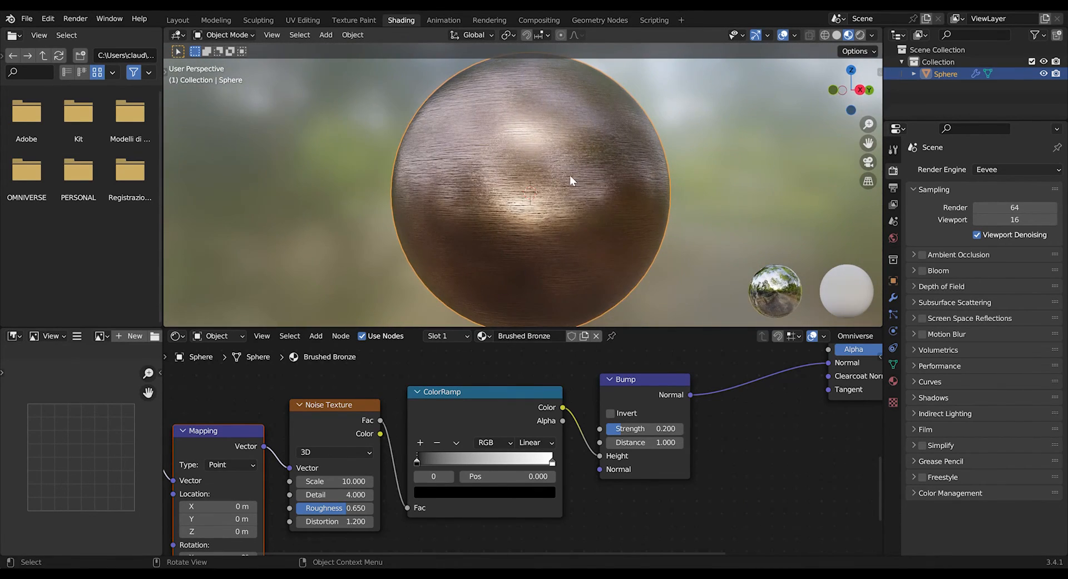
scroll(570, 175, down, 2)
middle_drag(570, 175, 550, 191)
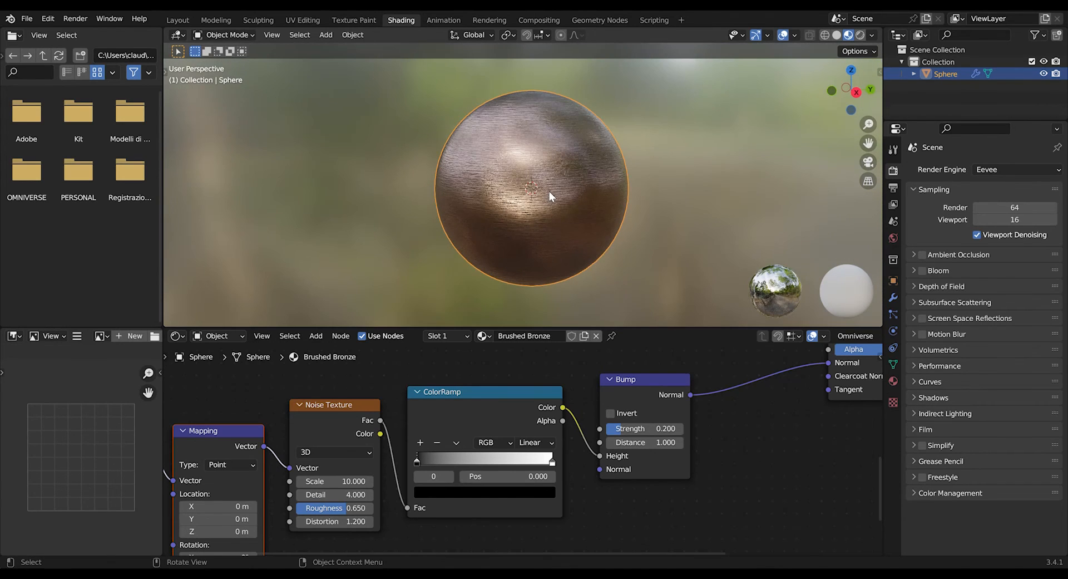
Insert a second Bump node into the link between the first Bump and the Principled BSDF's Normal input.
scroll(693, 431, down, 3)
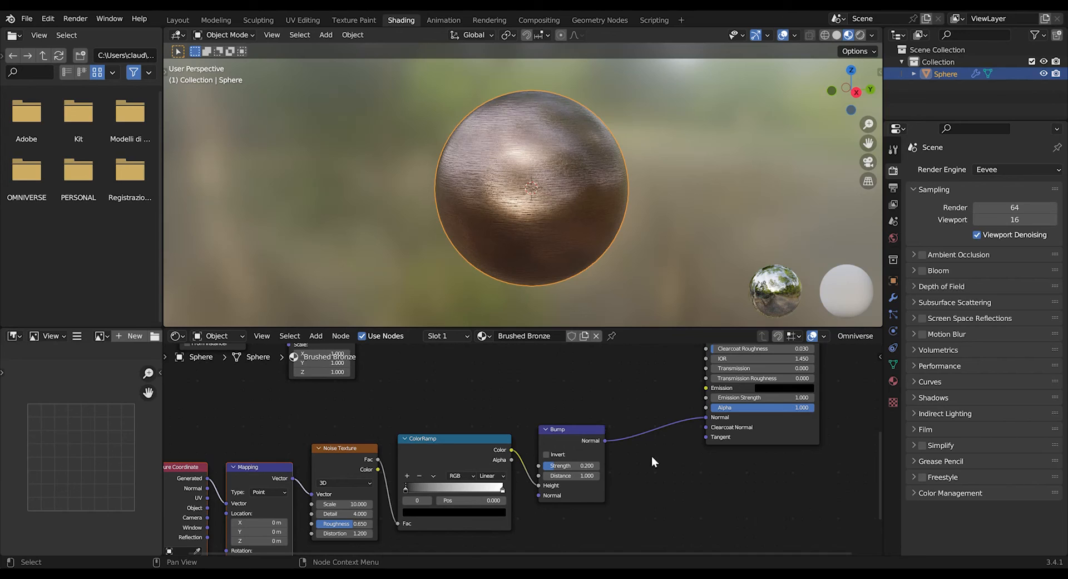
key(shift+a)
click(608, 433)
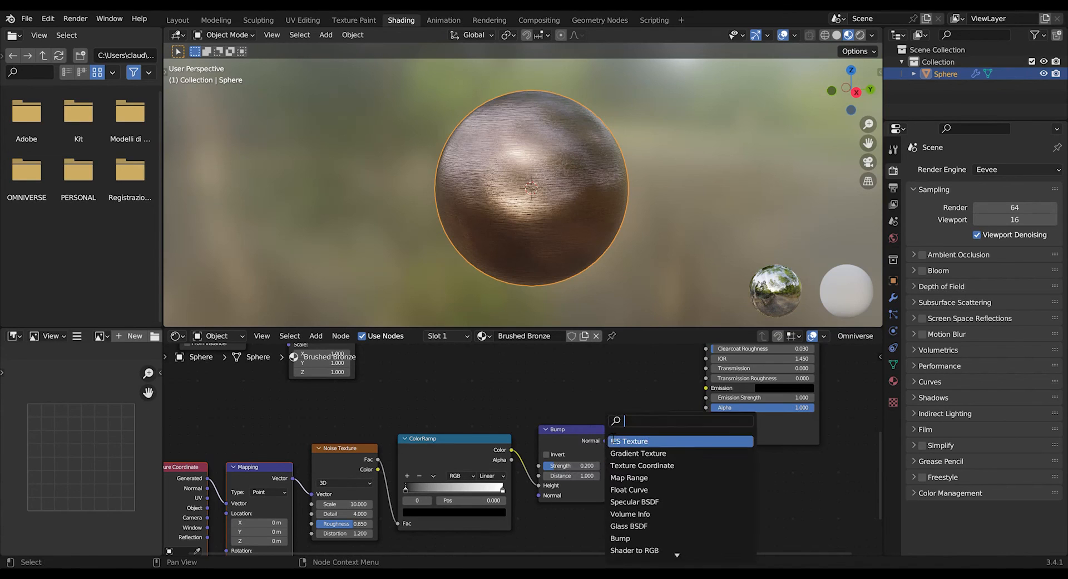
text(b)
click(650, 441)
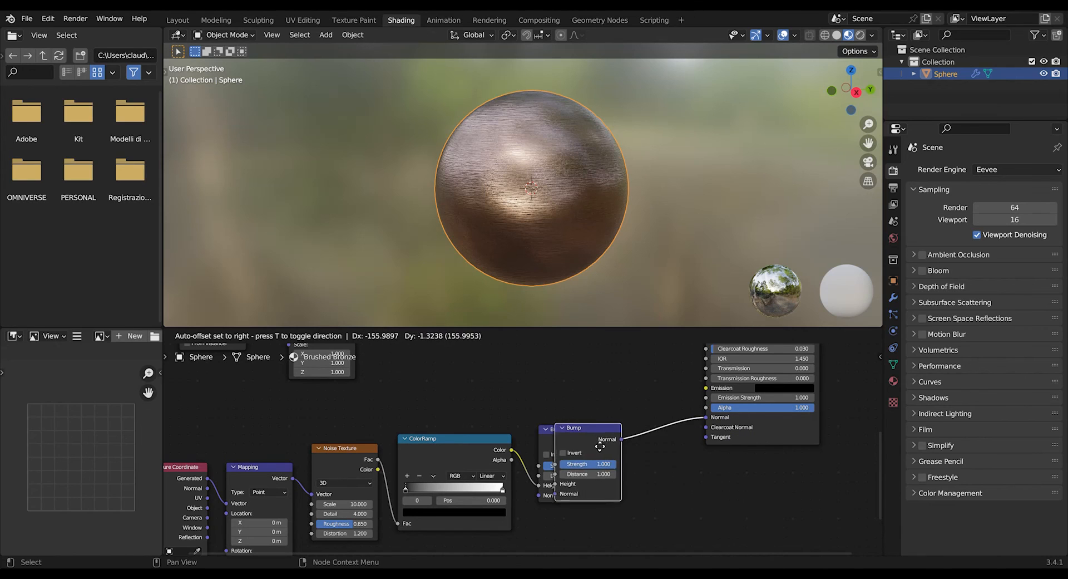
click(687, 406)
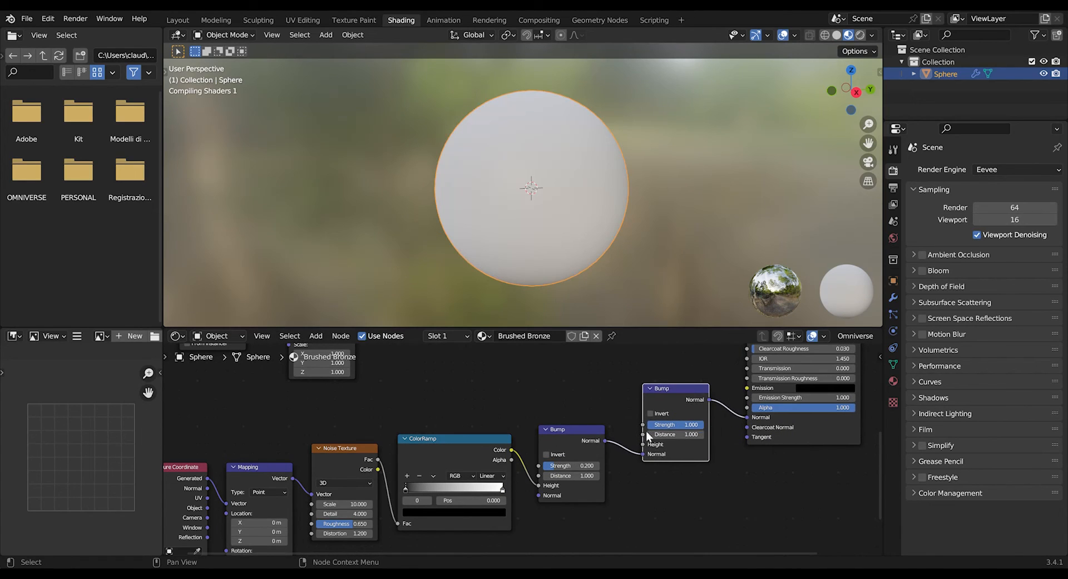
Connect the Fac output of the base color's Noise Texture to the second Bump's Height input.
scroll(646, 430, down, 3)
middle_drag(665, 457, 714, 452)
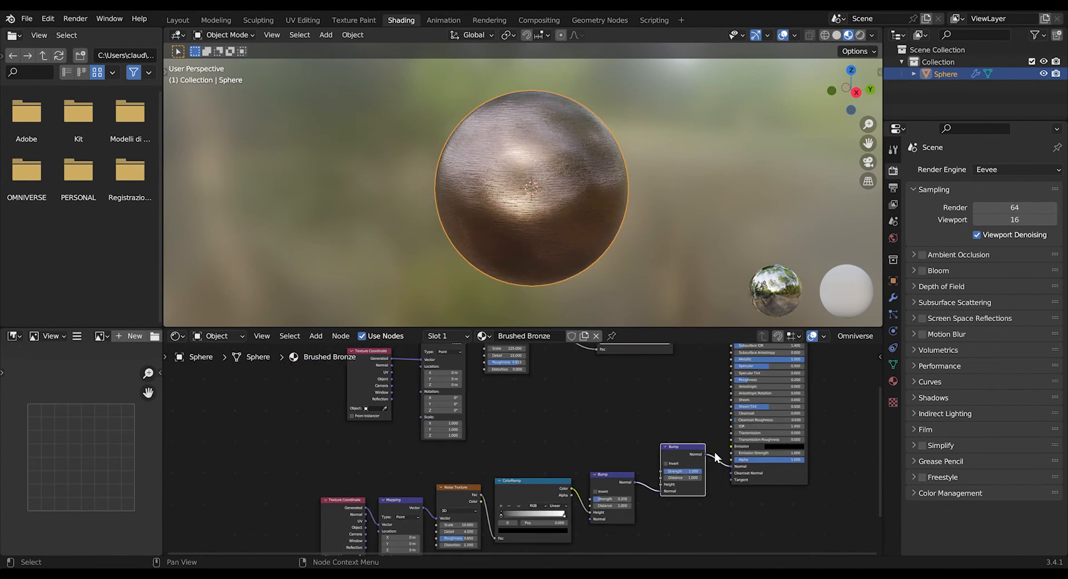
middle_drag(632, 441, 577, 469)
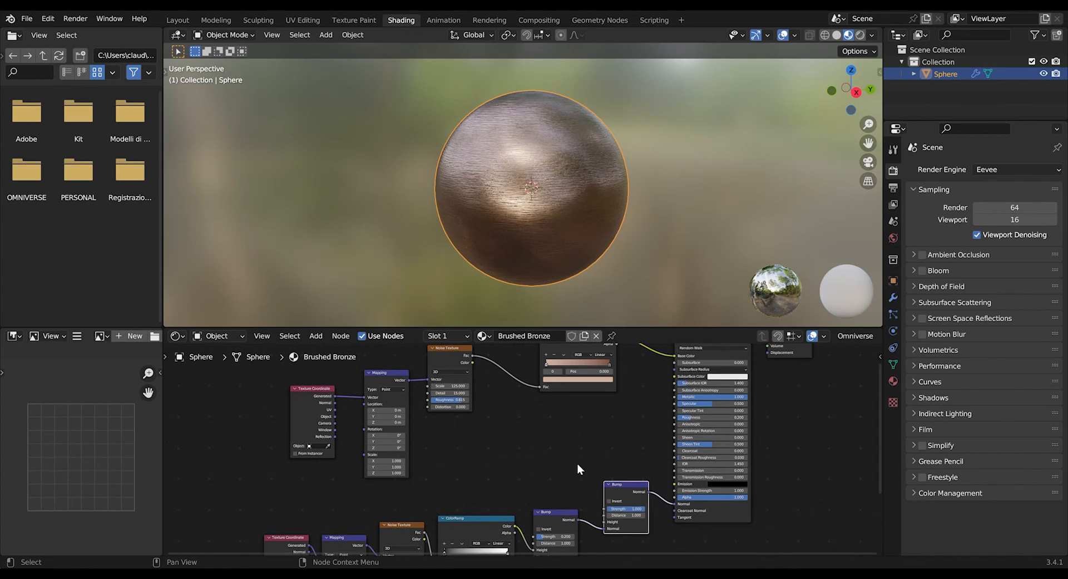
middle_drag(431, 381, 442, 378)
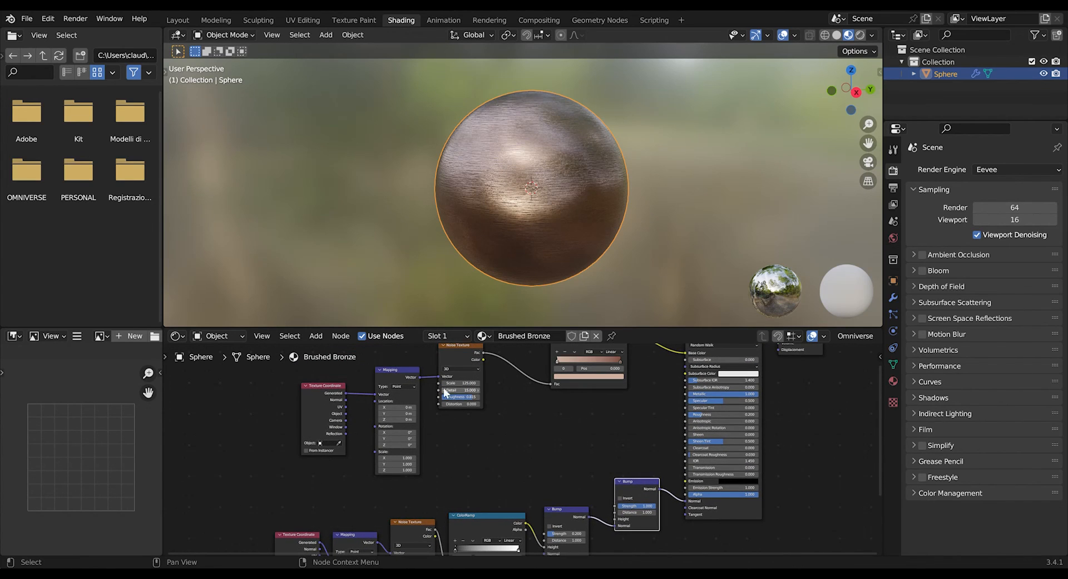
middle_drag(511, 429, 521, 390)
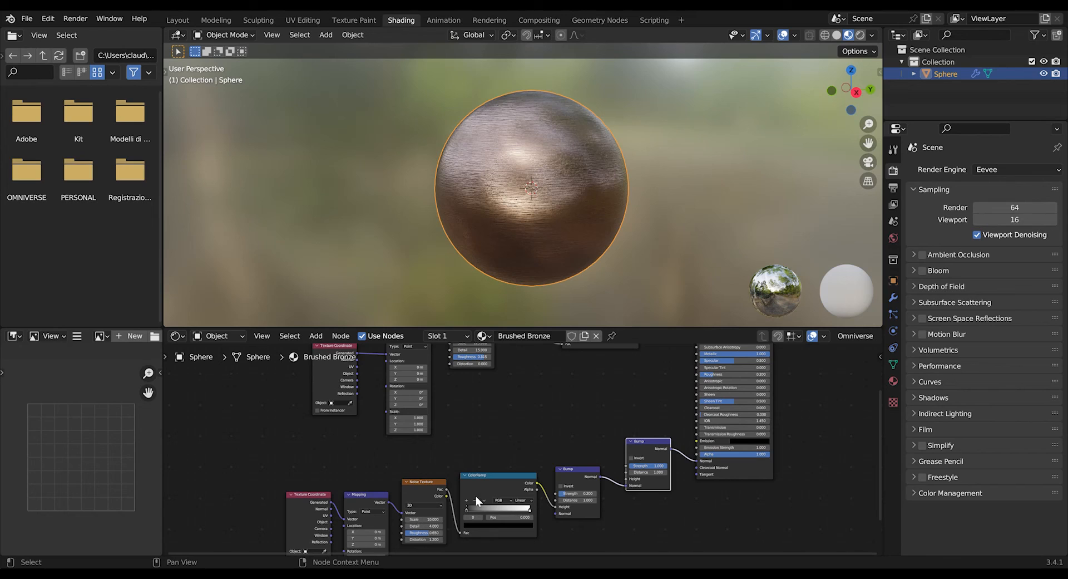
middle_drag(579, 463, 507, 516)
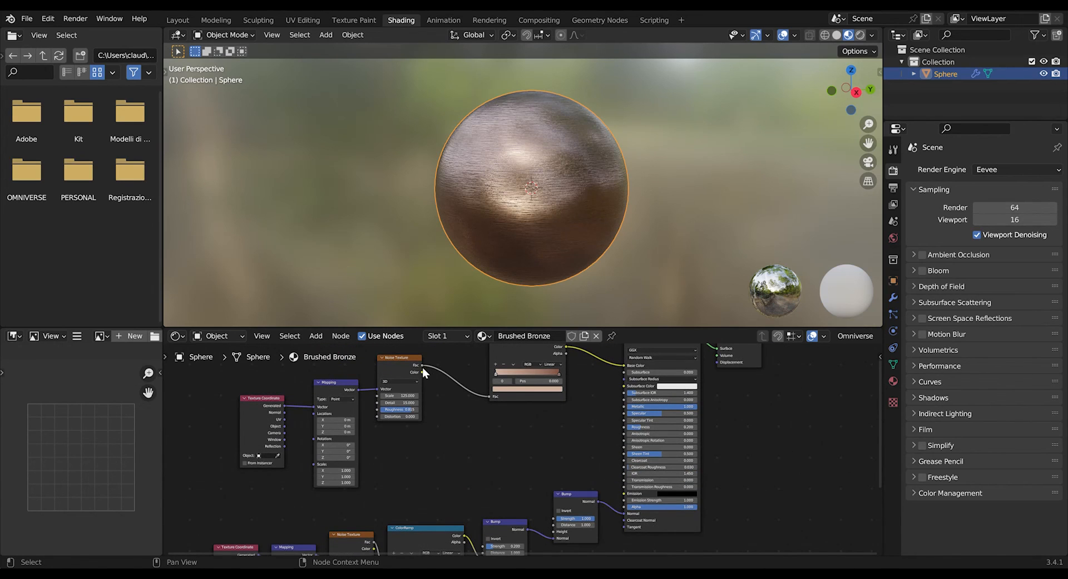
drag(422, 366, 474, 423)
drag(422, 364, 559, 516)
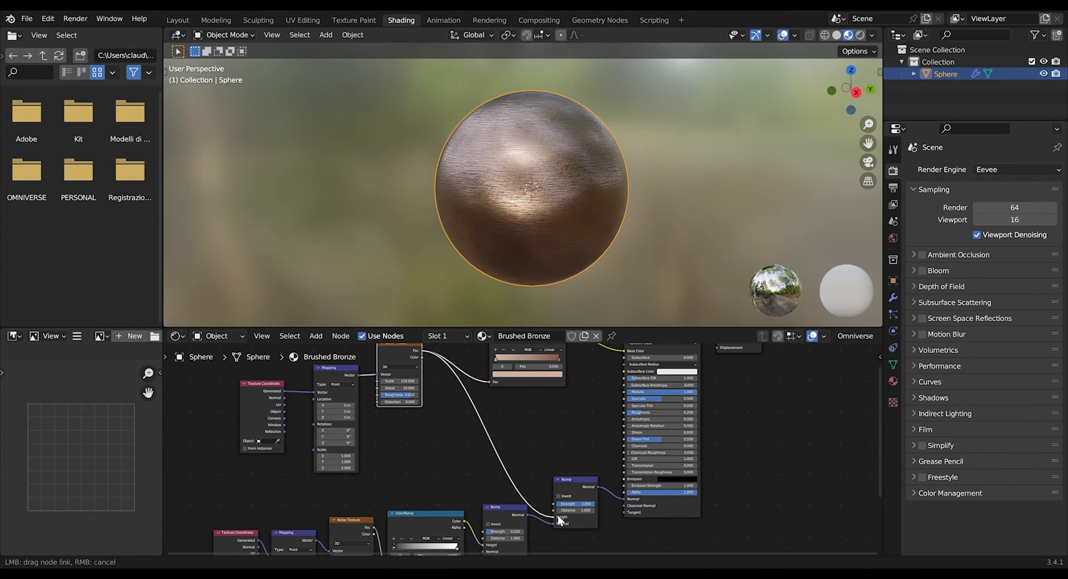
Finish linking the base color noise's Fac to the second Bump's Height and set that Bump's Strength to 0.013.
drag(561, 519, 559, 517)
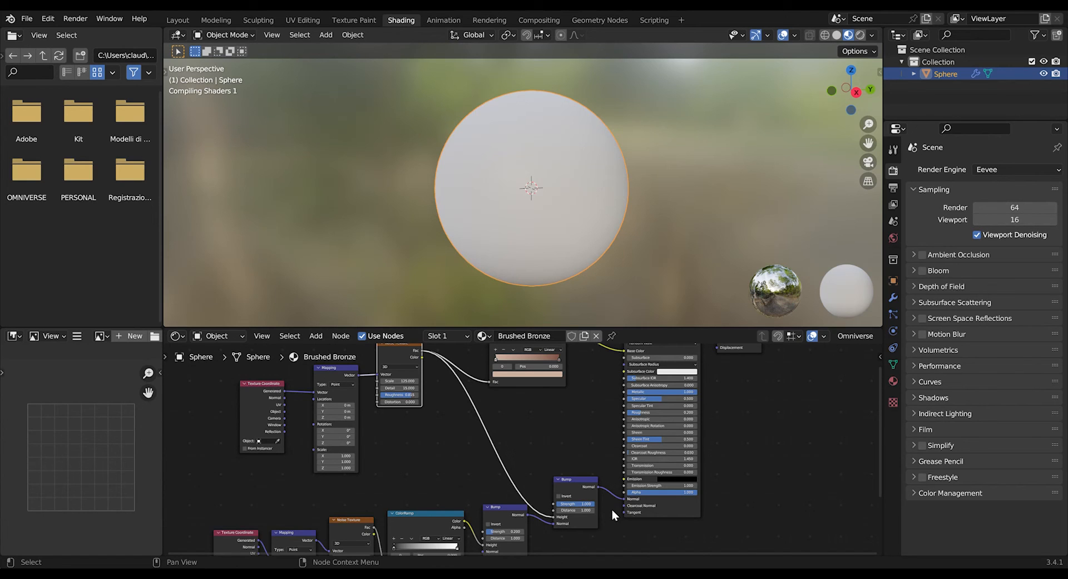
scroll(610, 509, up, 5)
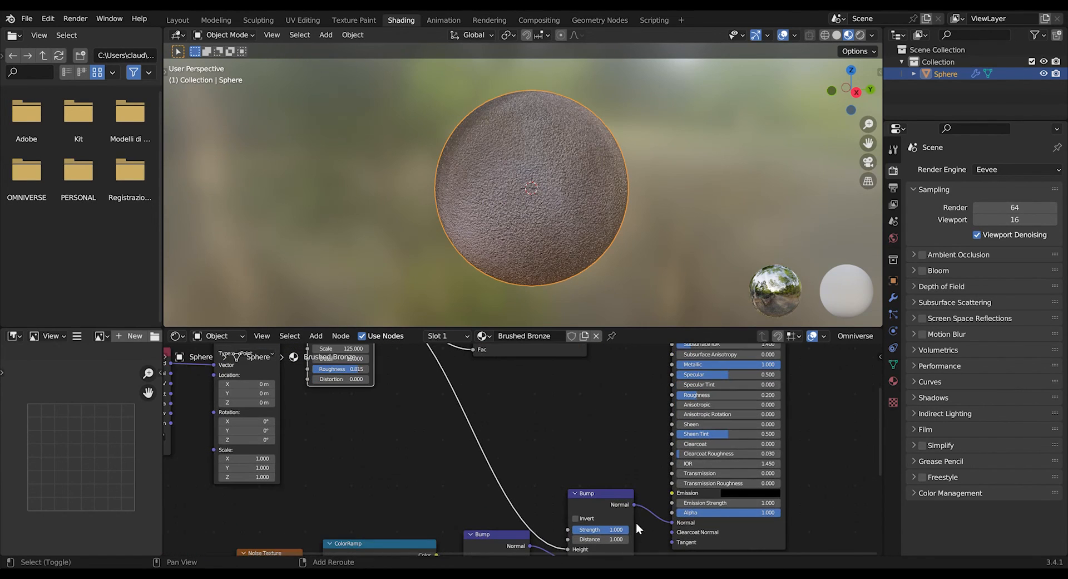
shift+middle_drag(636, 522, 633, 447)
scroll(633, 446, up, 1)
click(615, 444)
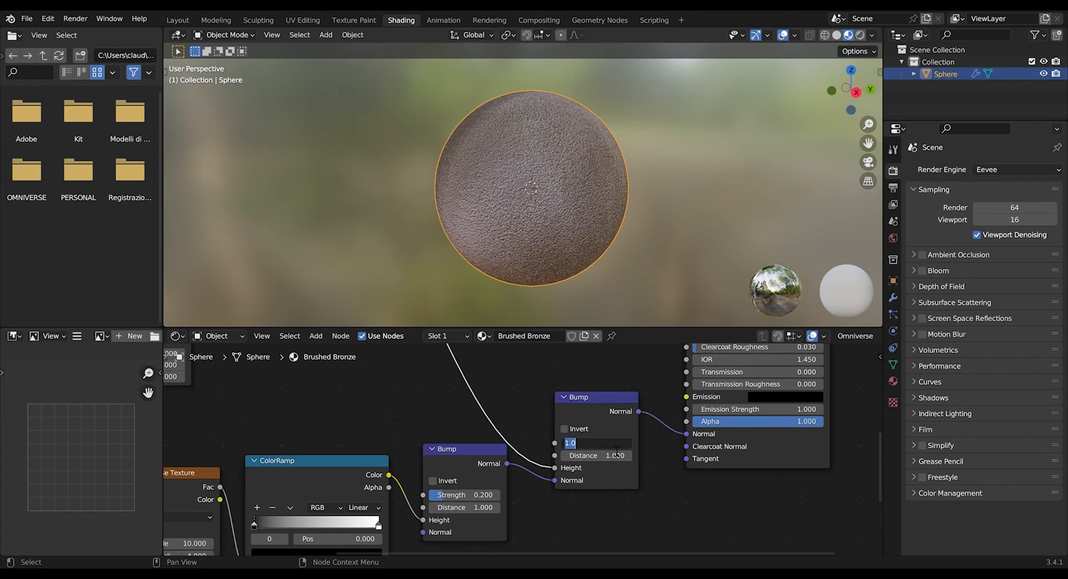
text(0.013)
key(Return)
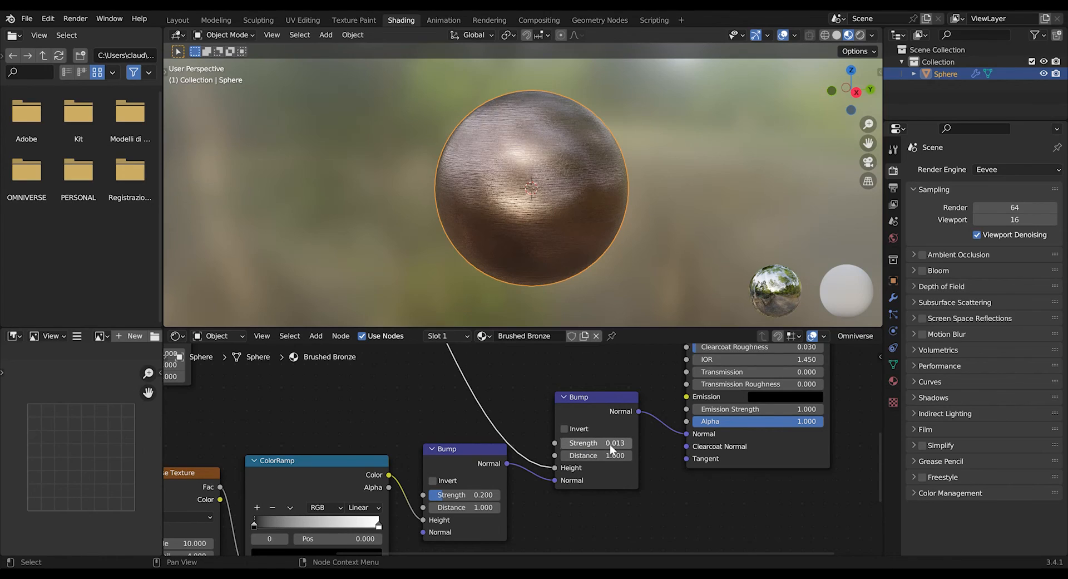
Examine the brushed bronze surface detail on the sphere up close and from a distance, along with the overall node layout.
scroll(548, 215, up, 3)
scroll(548, 215, up, 4)
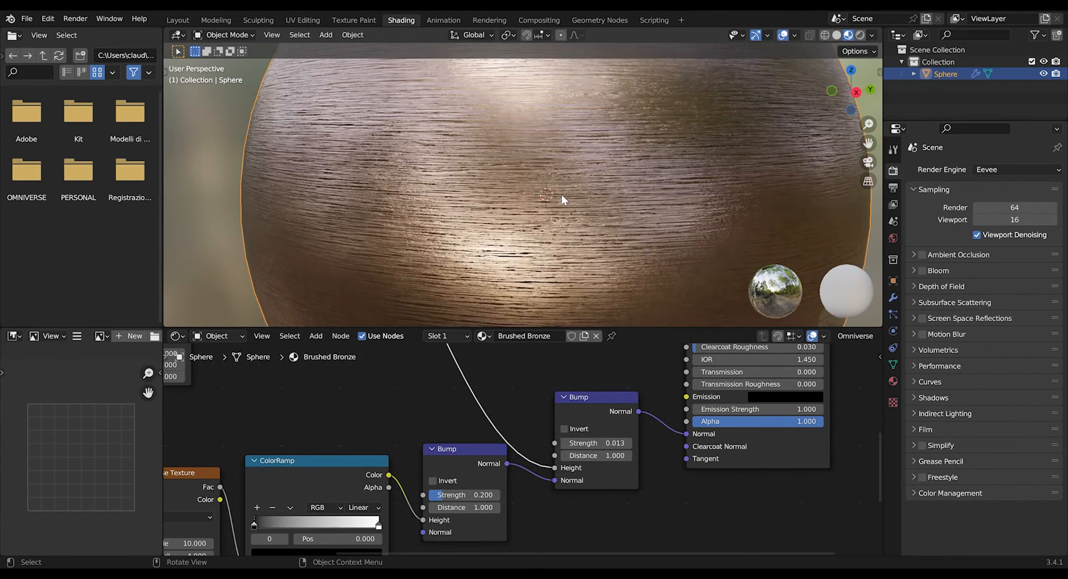
scroll(583, 198, down, 5)
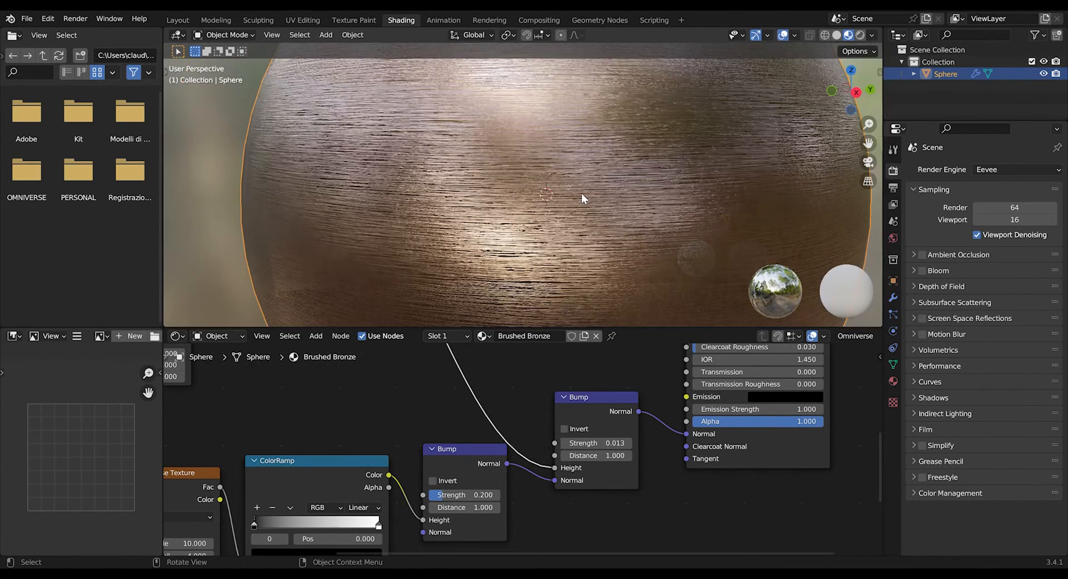
scroll(582, 198, down, 5)
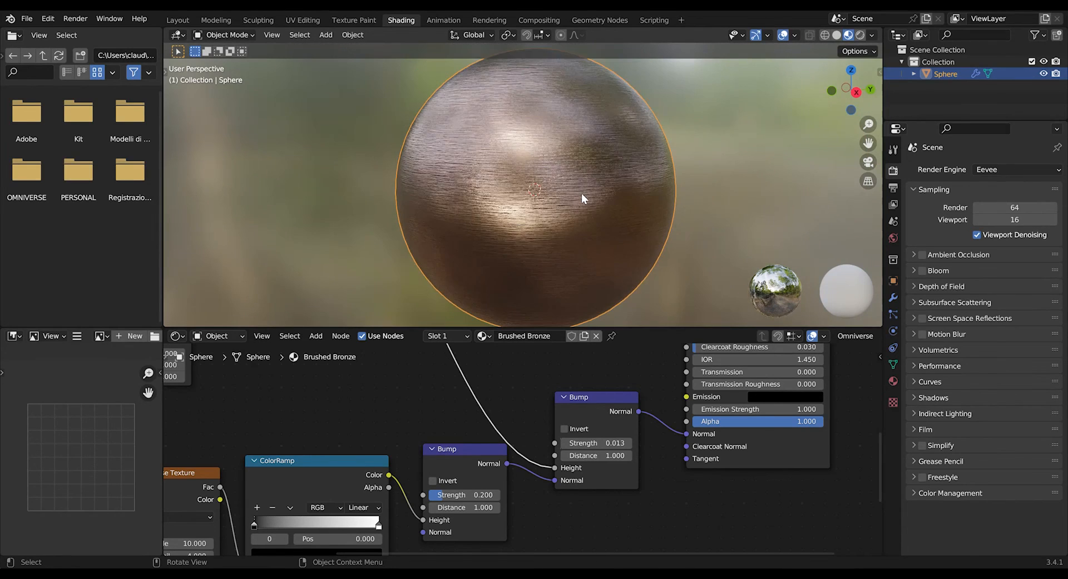
scroll(562, 188, down, 3)
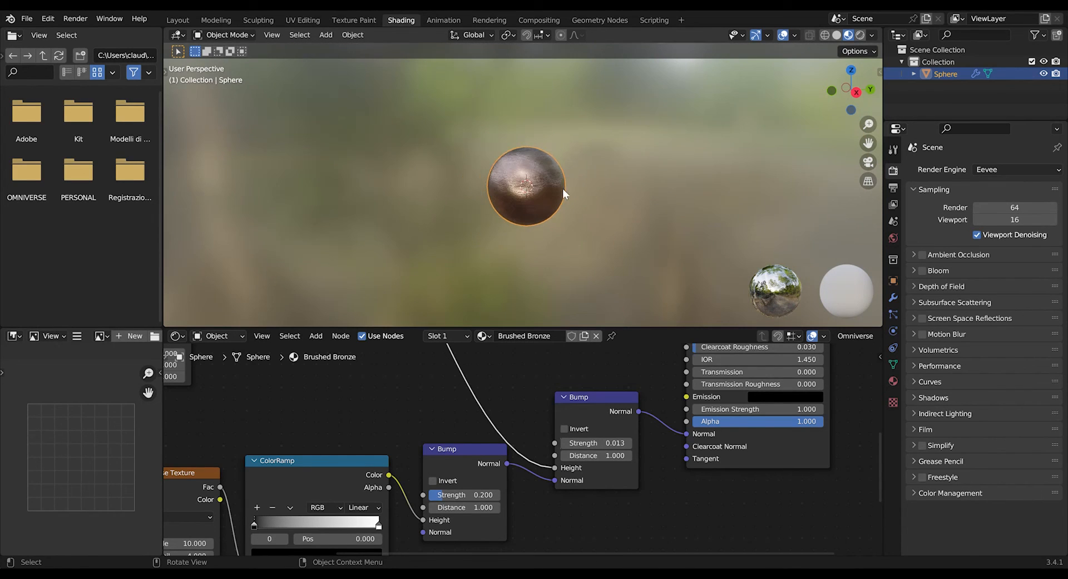
scroll(569, 412, down, 4)
scroll(569, 412, down, 5)
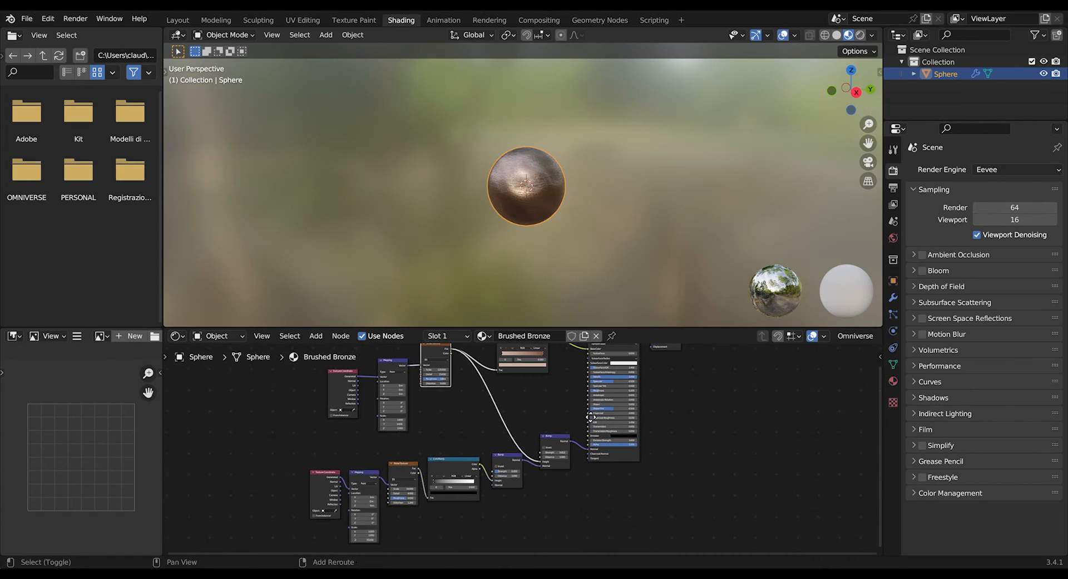